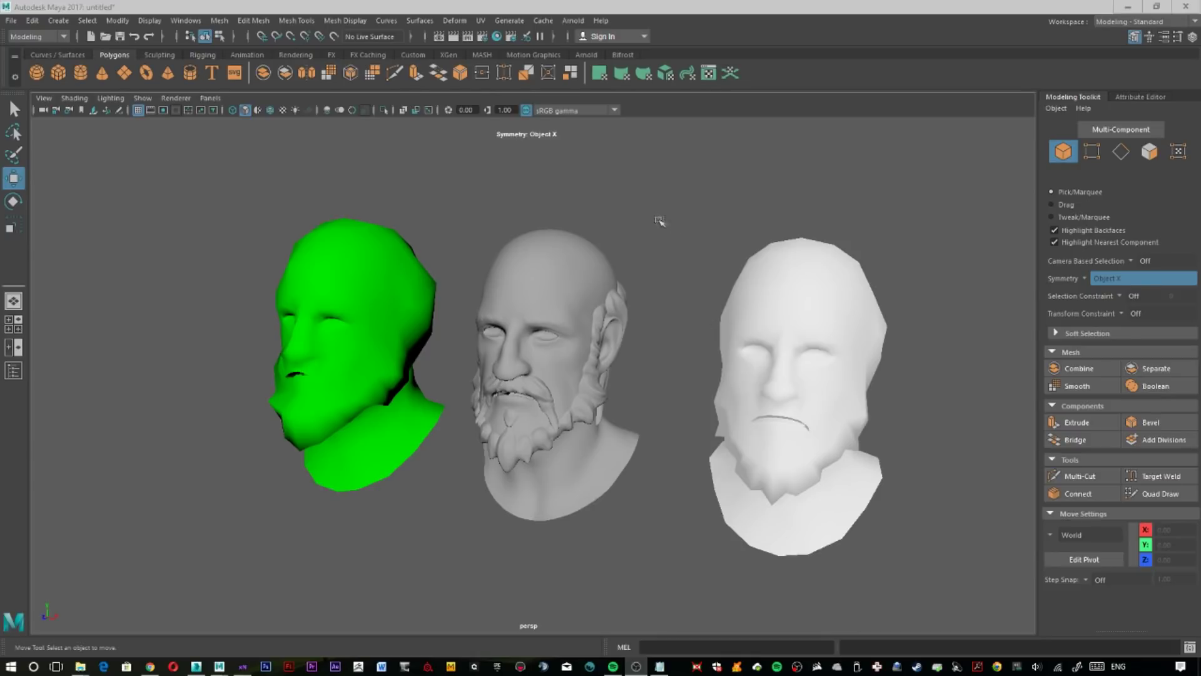
- Inspect the green cage head, the sculpted head and the white low-poly head side by side from several angles
mouse_move(665, 215)
left_mouse_down("alt")
mouse_move(711, 231)
mouse_move(661, 218)
mouse_move(673, 221)
left_mouse_up("alt")
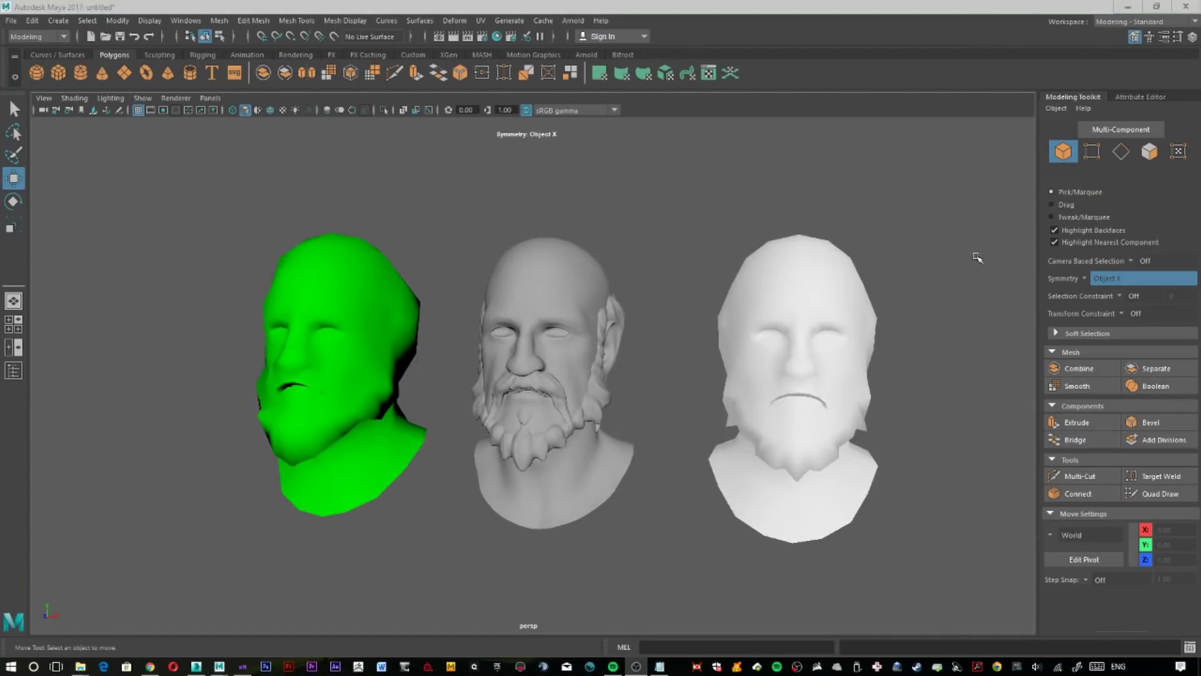
left_click_drag(947, 279, 918, 330, "alt")
left_click_drag(389, 501, 396, 569, "alt")
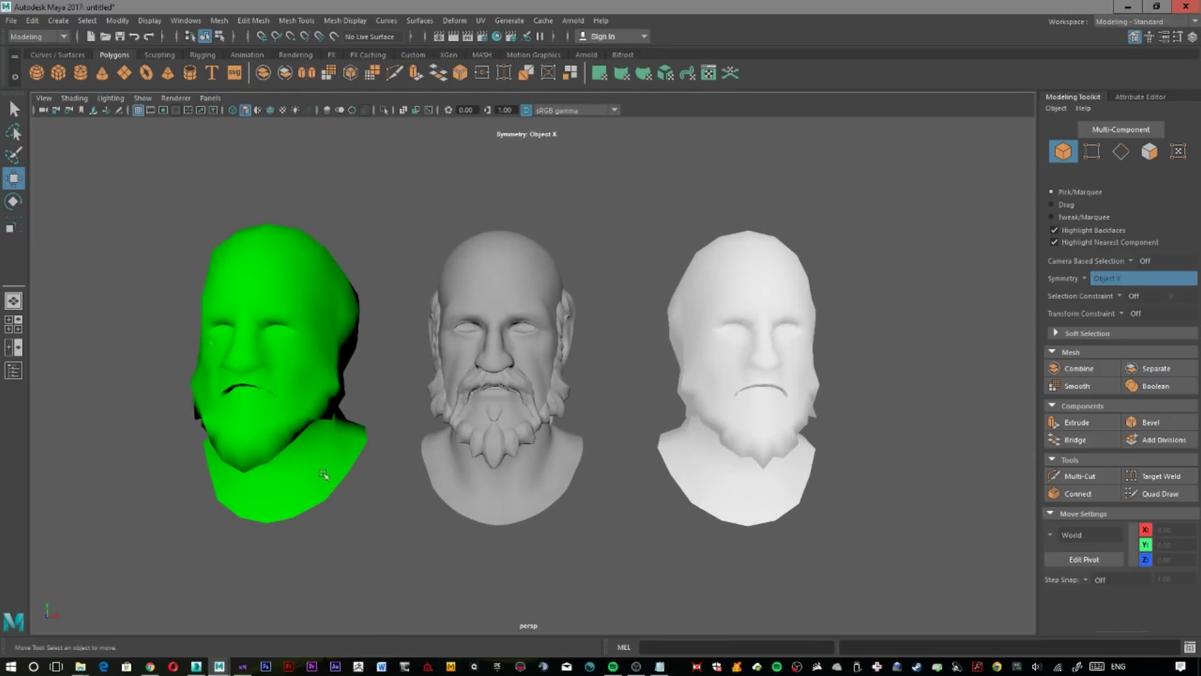
left_click(245, 341)
left_click_drag(351, 518, 380, 528, "alt")
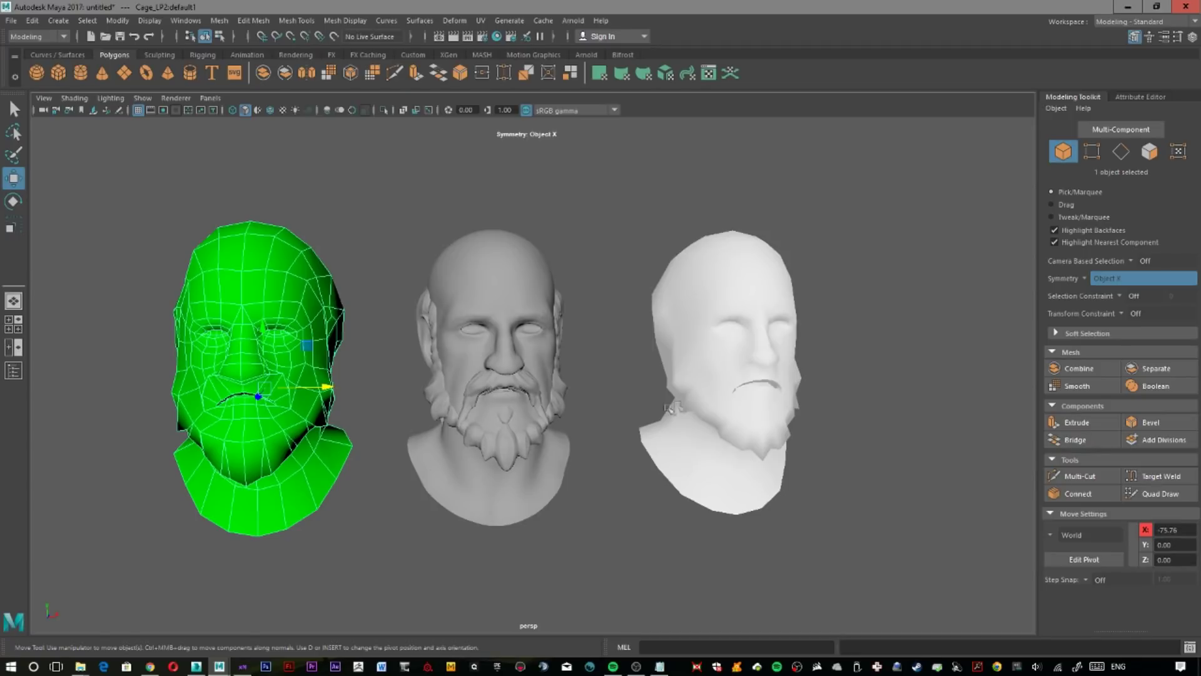
left_click(746, 386)
left_click_drag(866, 558, 856, 555, "alt")
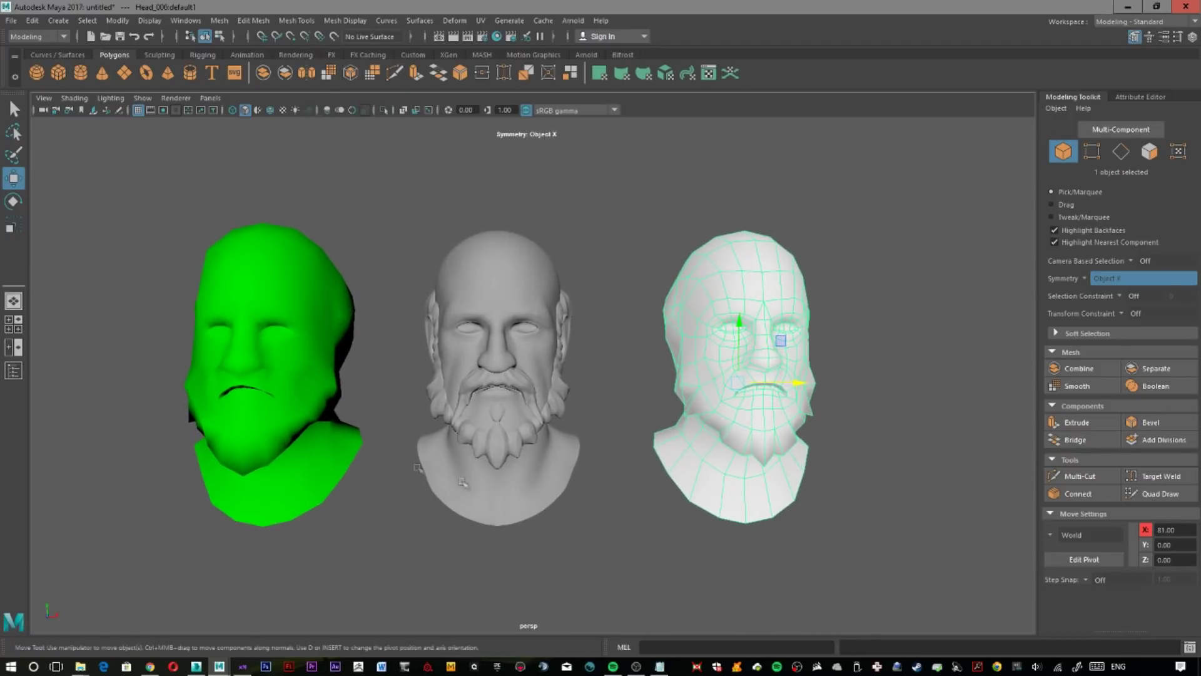
- Move the green cage head along X onto the sculpted head and inspect how it encloses the sculpt
left_click(316, 385)
left_click_drag(344, 385, 565, 413)
left_click(587, 530)
left_click_drag(610, 556, 584, 557, "alt")
right_click_drag(585, 557, 747, 569, "alt")
left_click_drag(747, 568, 534, 315, "alt")
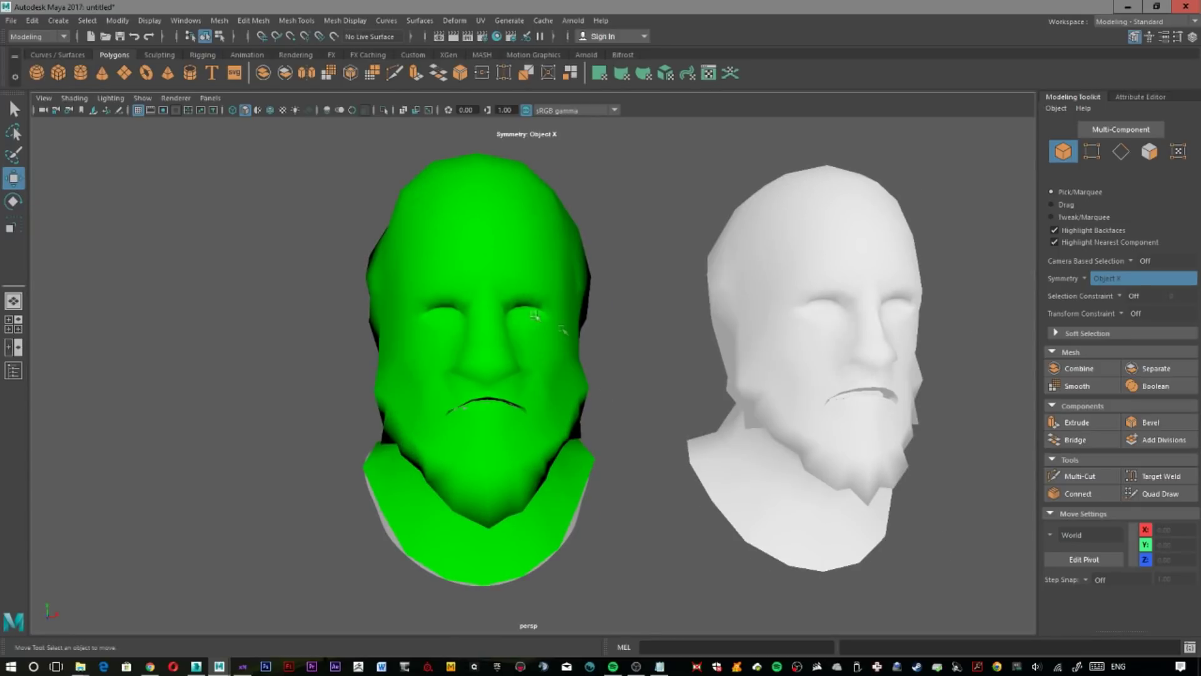
left_click_drag(300, 439, 234, 437, "alt")
left_click(539, 374)
left_click_drag(572, 379, 569, 378)
left_click(682, 316)
left_click_drag(662, 376, 673, 367, "alt")
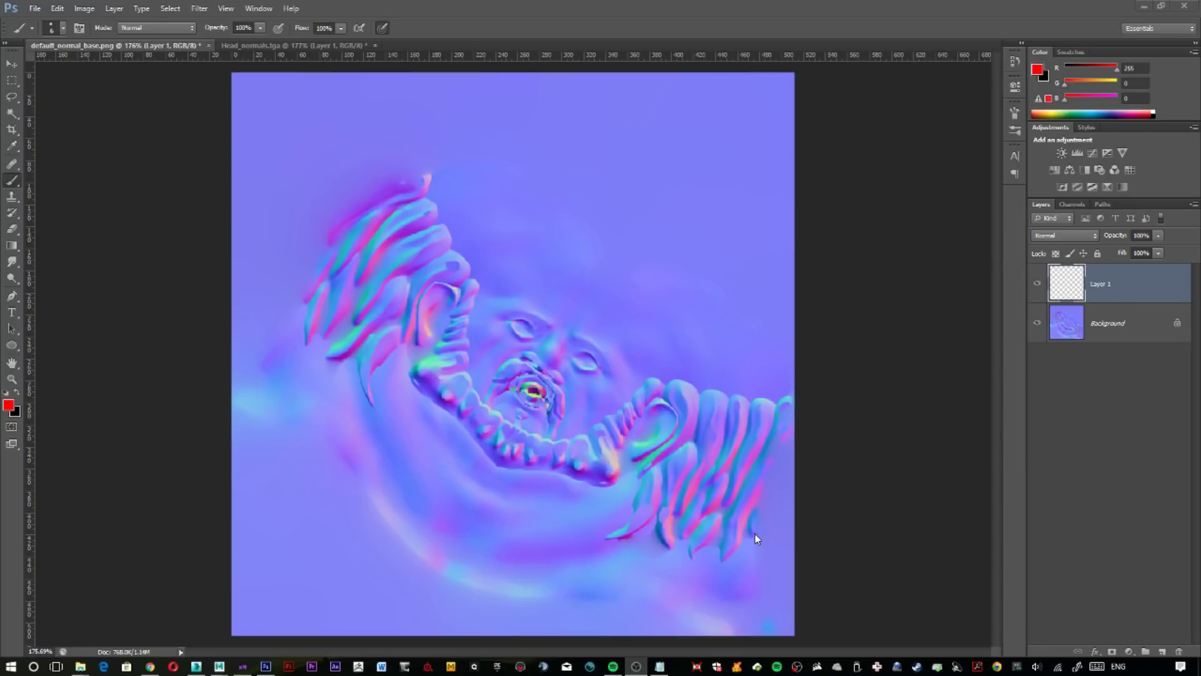
- In Photoshop, circle the beard and the hair strand below the ear in red on default_normal_base.png, and undo the strokes
left_click(580, 427)
mouse_move(533, 423)
left_mouse_down()
mouse_move(503, 458)
mouse_move(604, 426)
mouse_move(522, 418)
left_mouse_up()
mouse_move(648, 479)
left_mouse_down()
mouse_move(658, 523)
mouse_move(643, 455)
left_mouse_up()
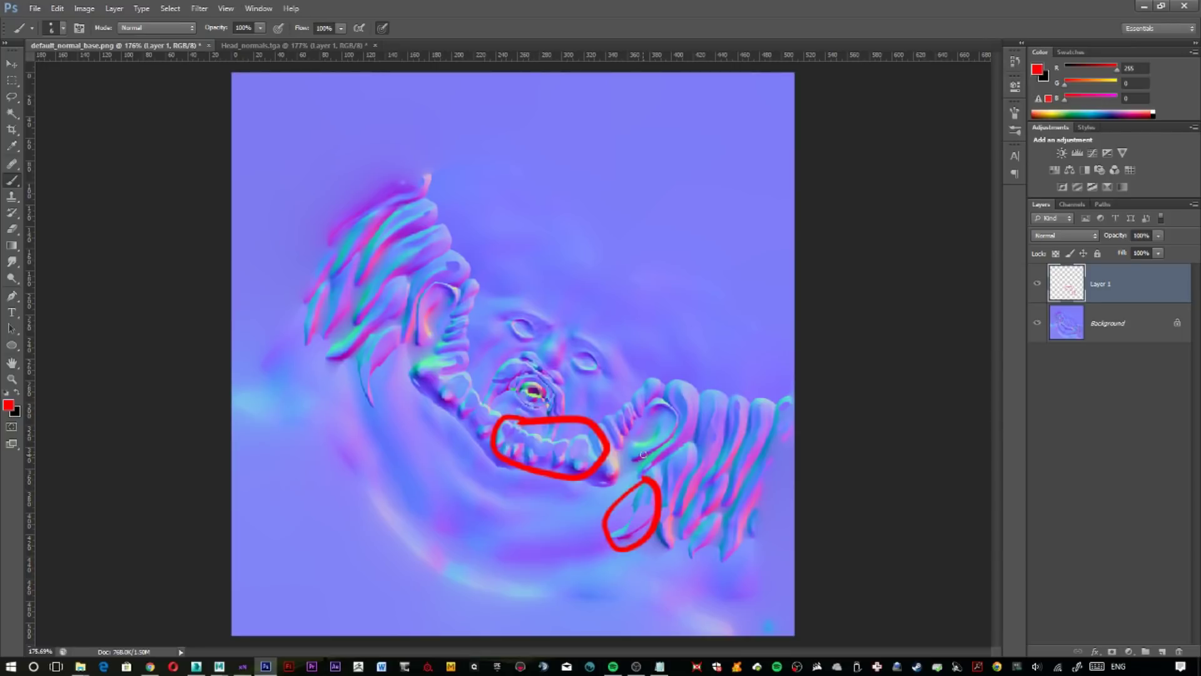
key("ctrl+alt+z")
key("ctrl+alt+z")
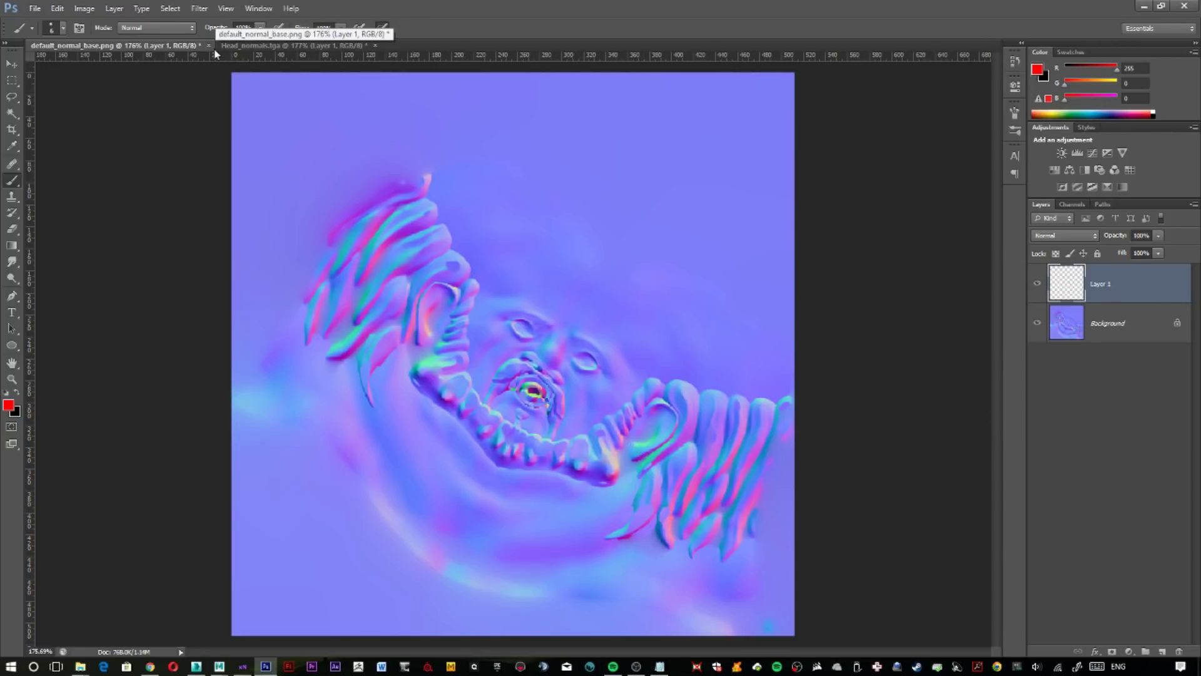
- Compare the Head_normals.tga bake with the default_normal_base.png normal map
left_click(258, 43)
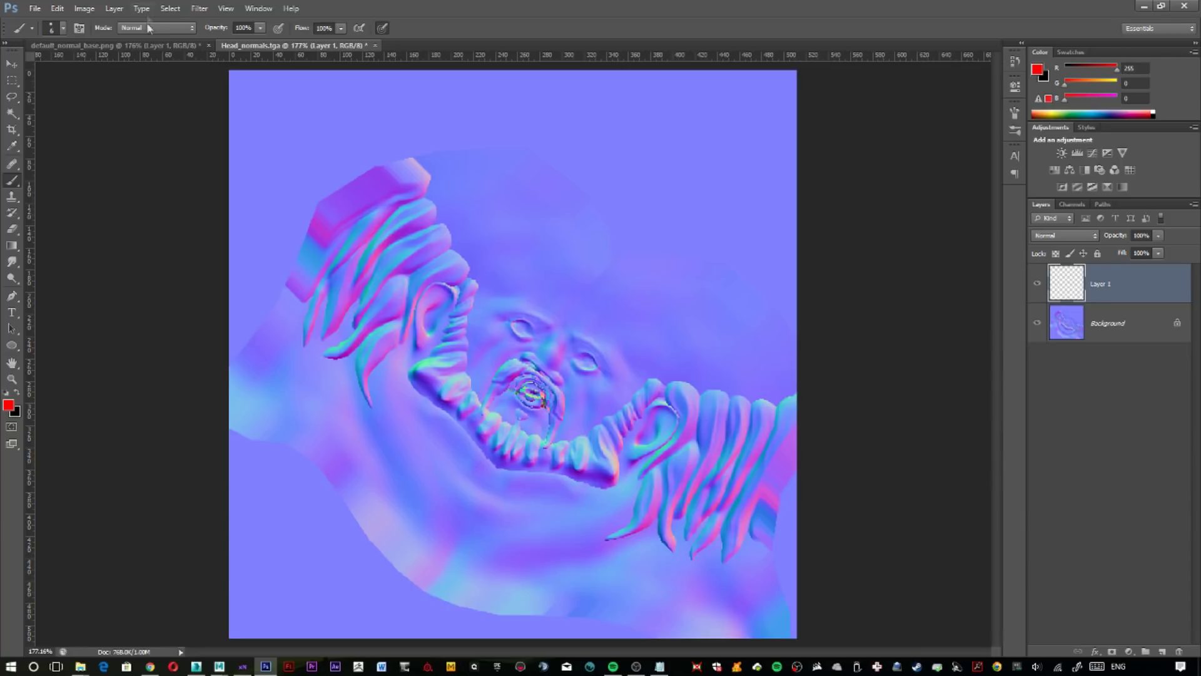
left_click(165, 44)
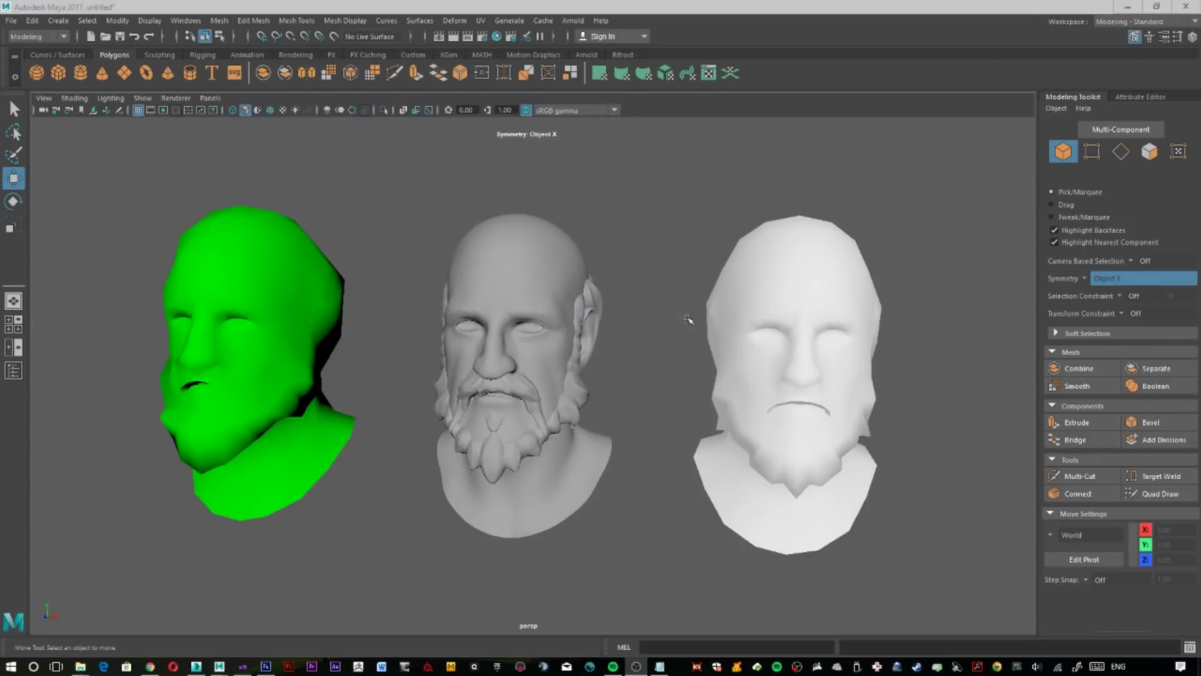
- In Maya, import the low-poly head from Head_001.obj into the scene
left_click_drag(625, 367, 630, 351, "alt")
left_click_drag(652, 190, 404, 619)
left_click(660, 203)
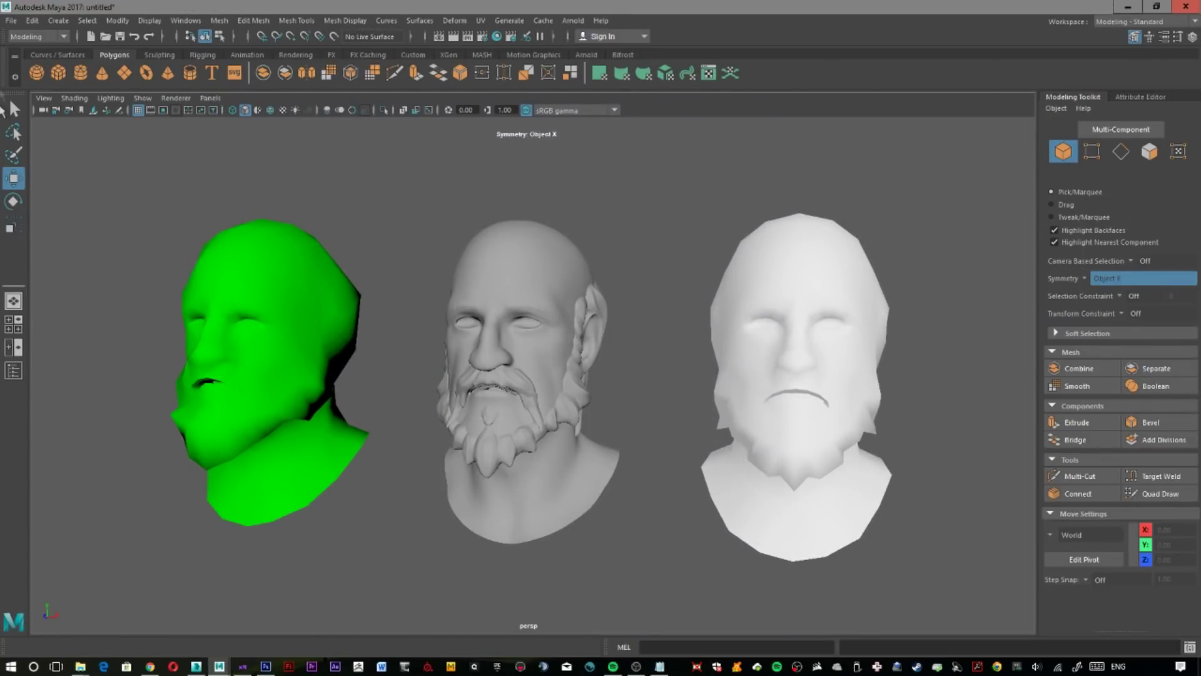
left_click(10, 22)
left_click(94, 159)
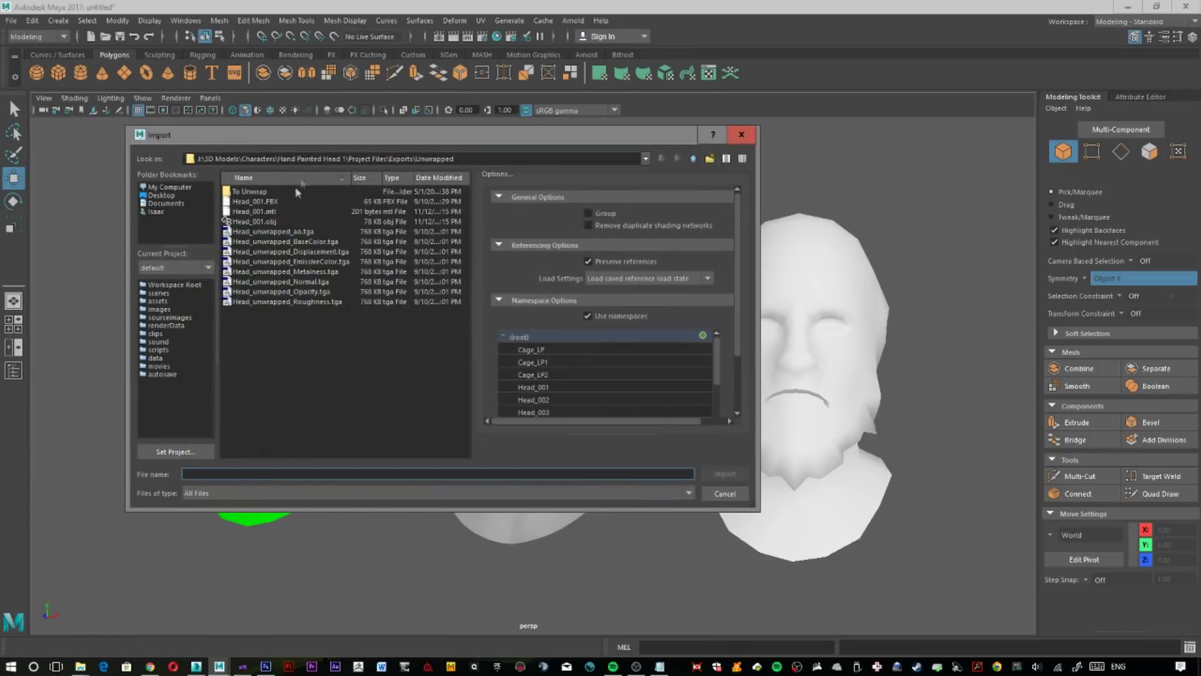
double_click(250, 222)
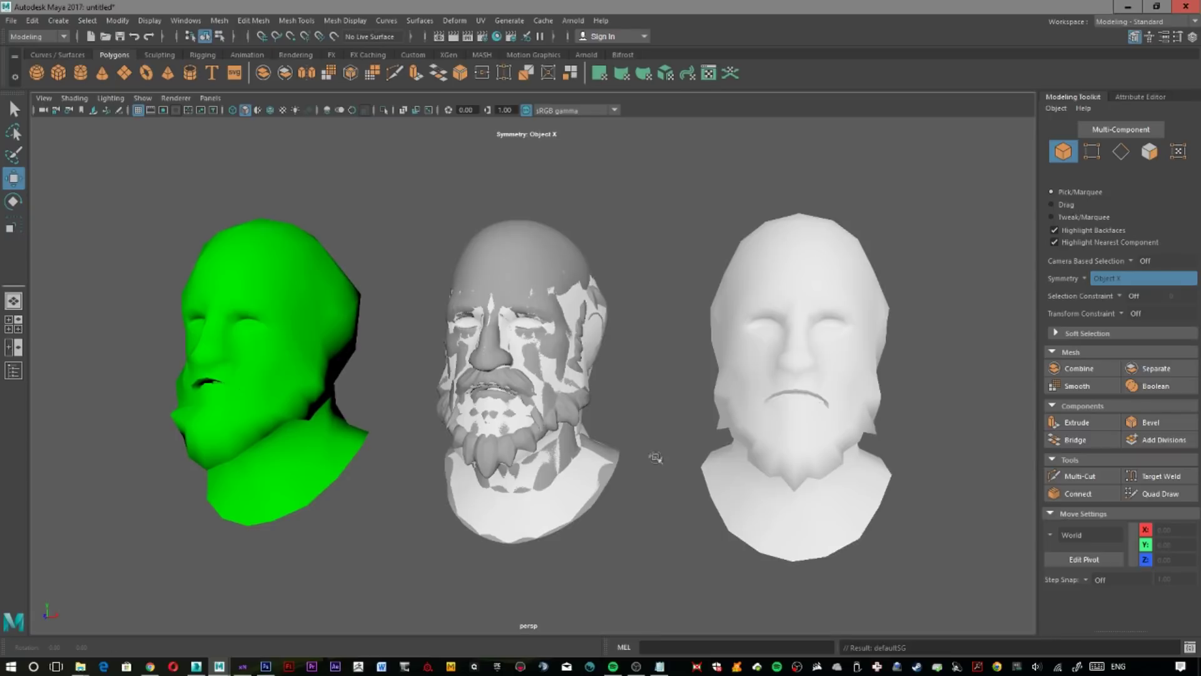
- Assign the green material to the imported low-poly head overlapping the sculpt
left_click(559, 497)
right_click_drag(664, 302, 774, 604)
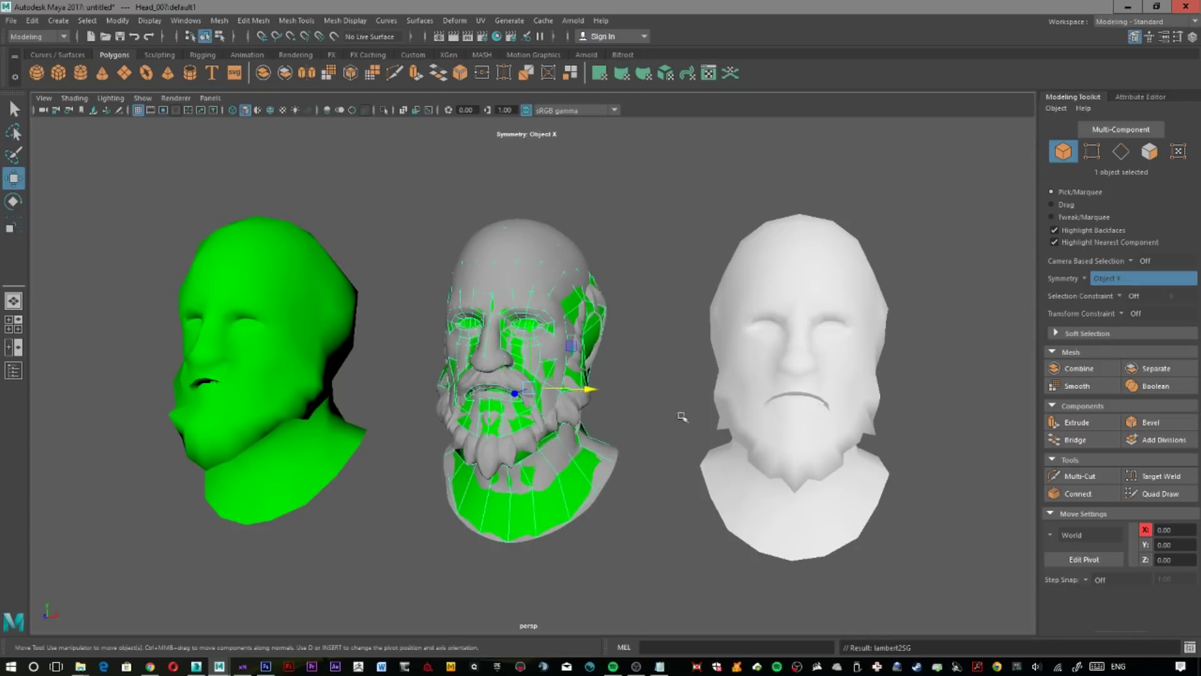
left_click(655, 428)
- Select all vertices of the imported green head and push them outward along their normals to envelop most of the sculpt
left_click(547, 504)
right_click_drag(678, 254, 685, 360)
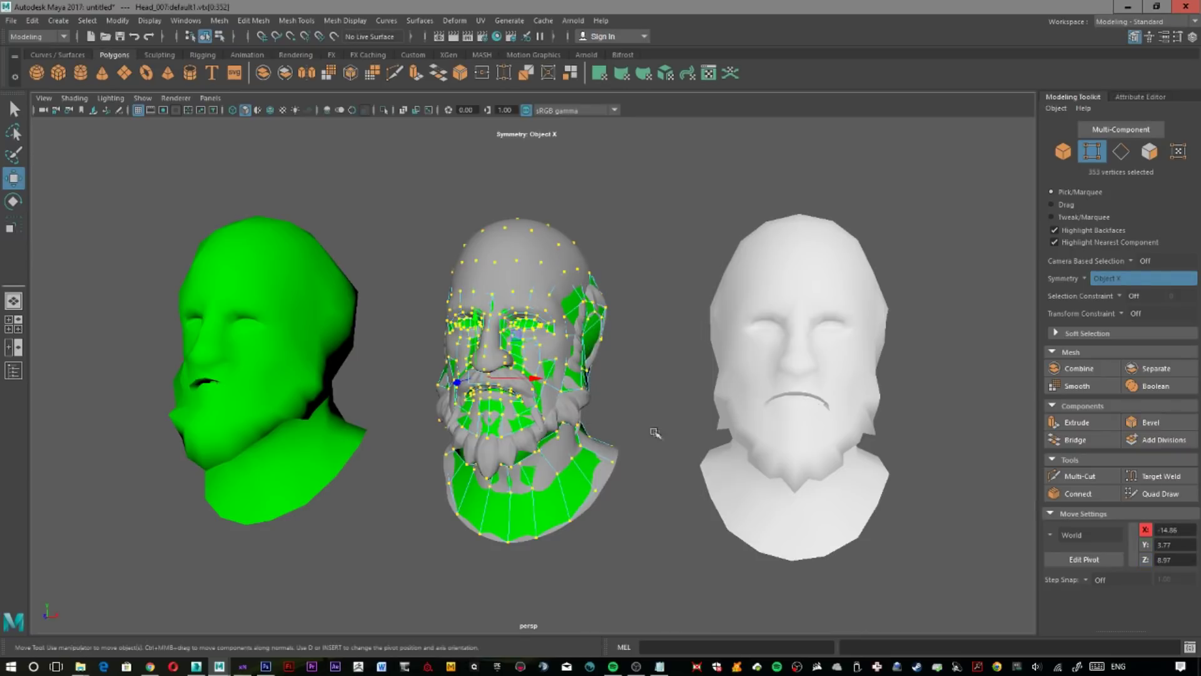
left_click_drag(654, 431, 643, 435, "alt")
right_click_drag(644, 434, 652, 436, "alt")
middle_click_drag(637, 376, 639, 363, "ctrl")
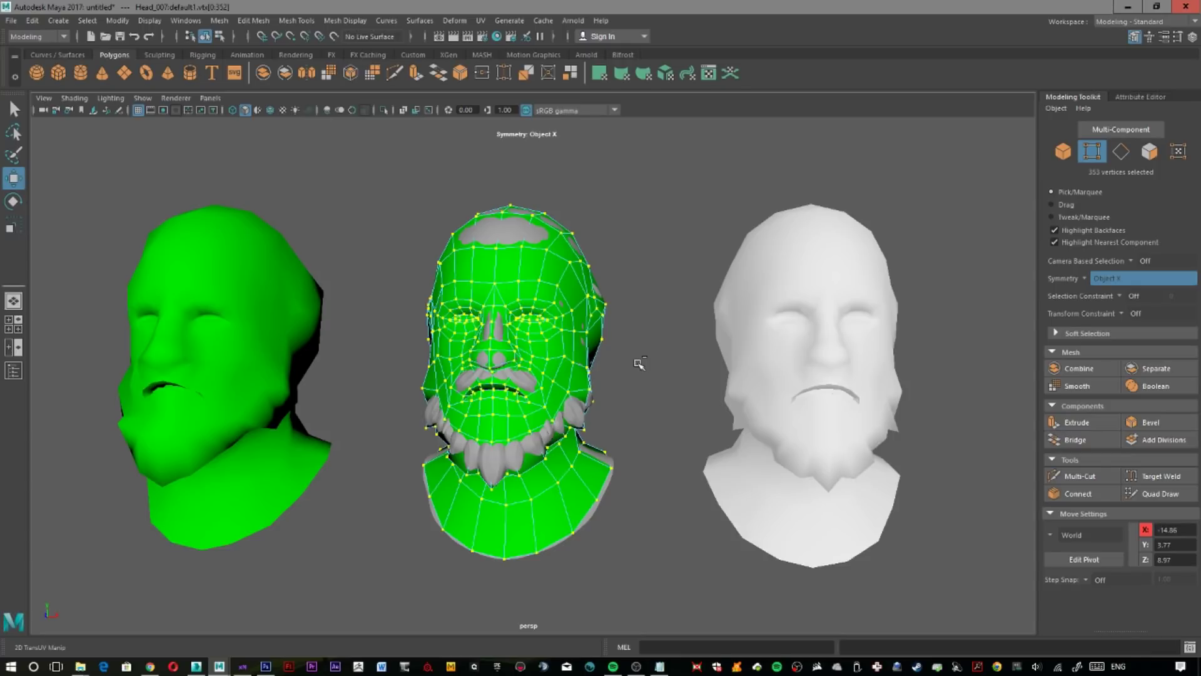
middle_click_drag(639, 363, 639, 363, "ctrl")
left_click(641, 411)
mouse_move(643, 403)
left_mouse_down("alt")
mouse_move(665, 404)
mouse_move(659, 413)
left_mouse_up("alt")
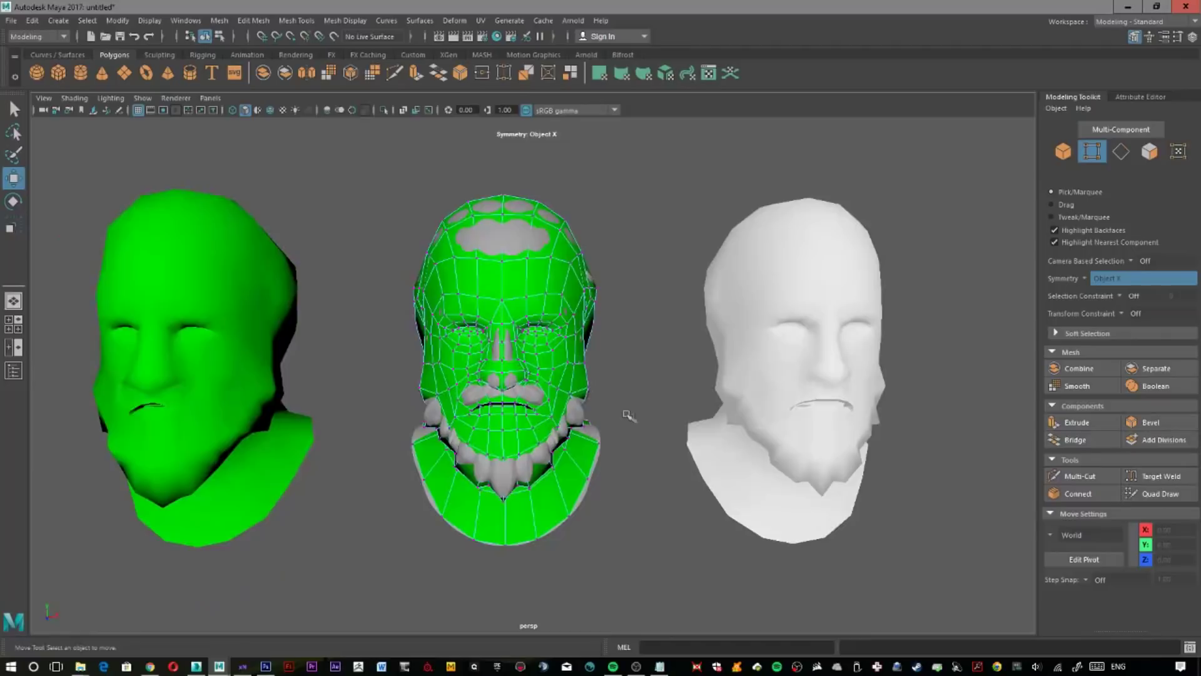
- Push the vertices on the side of the nose outward along their normals to cover the protruding sculpt
scroll(688, 410, "up", 10)
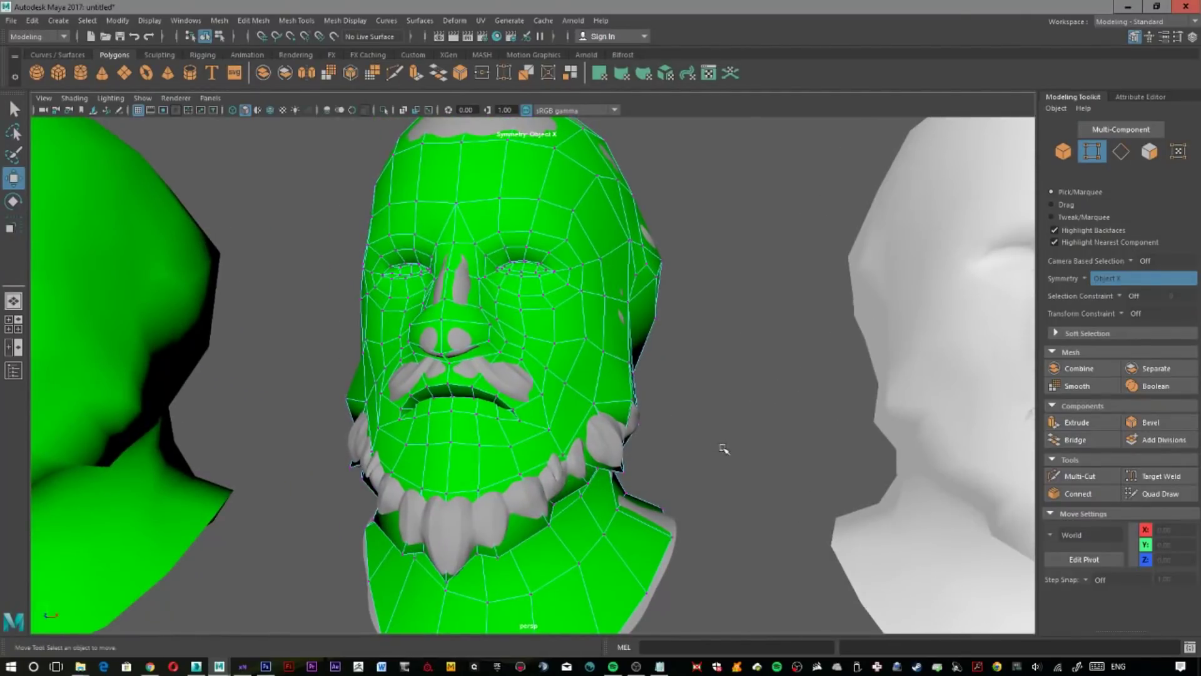
left_click_drag(724, 449, 689, 448, "alt")
left_click_drag(776, 423, 739, 415, "alt")
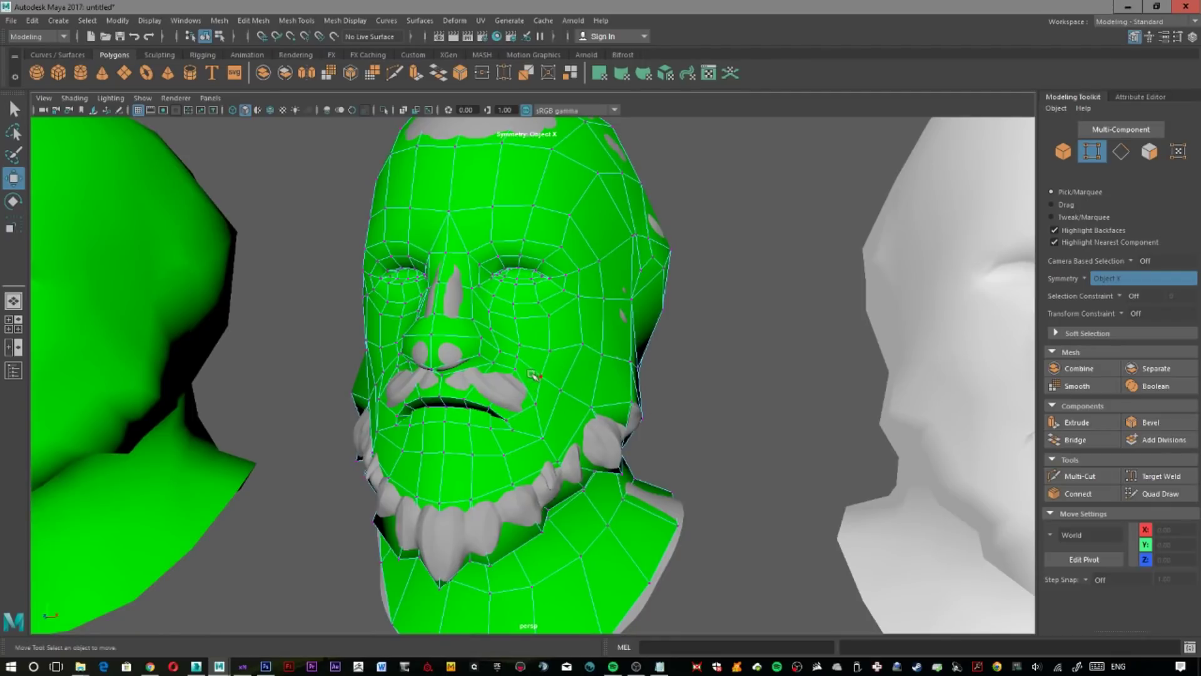
left_click_drag(754, 411, 694, 415, "alt")
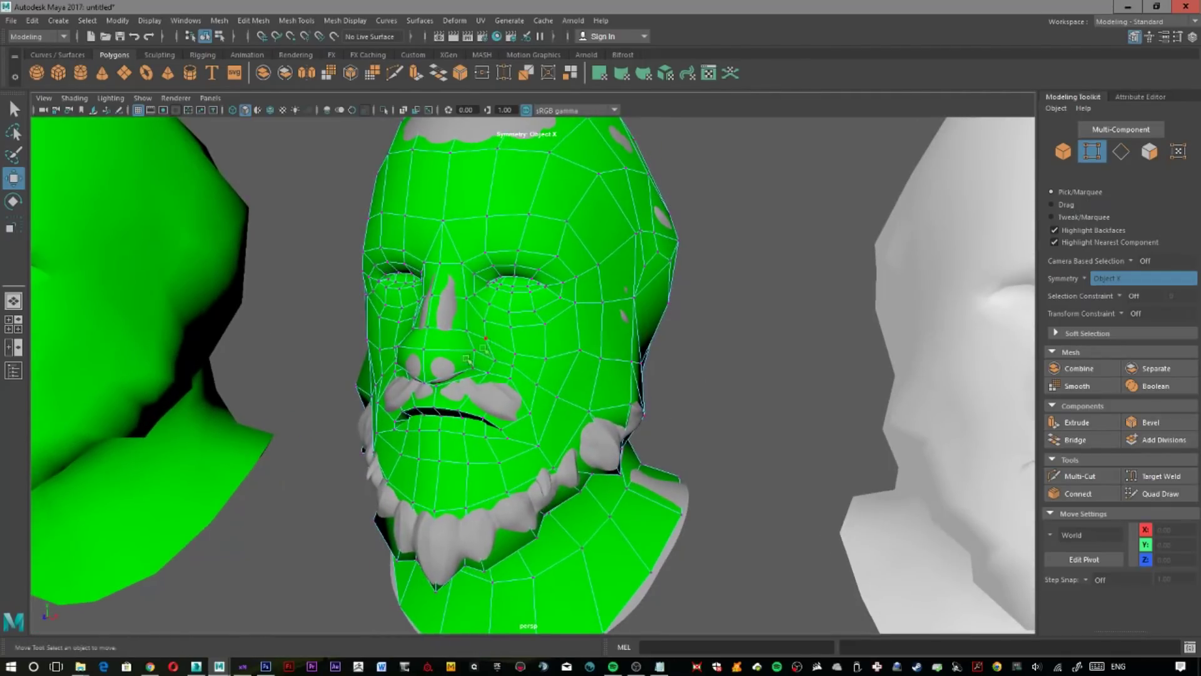
left_click(466, 331)
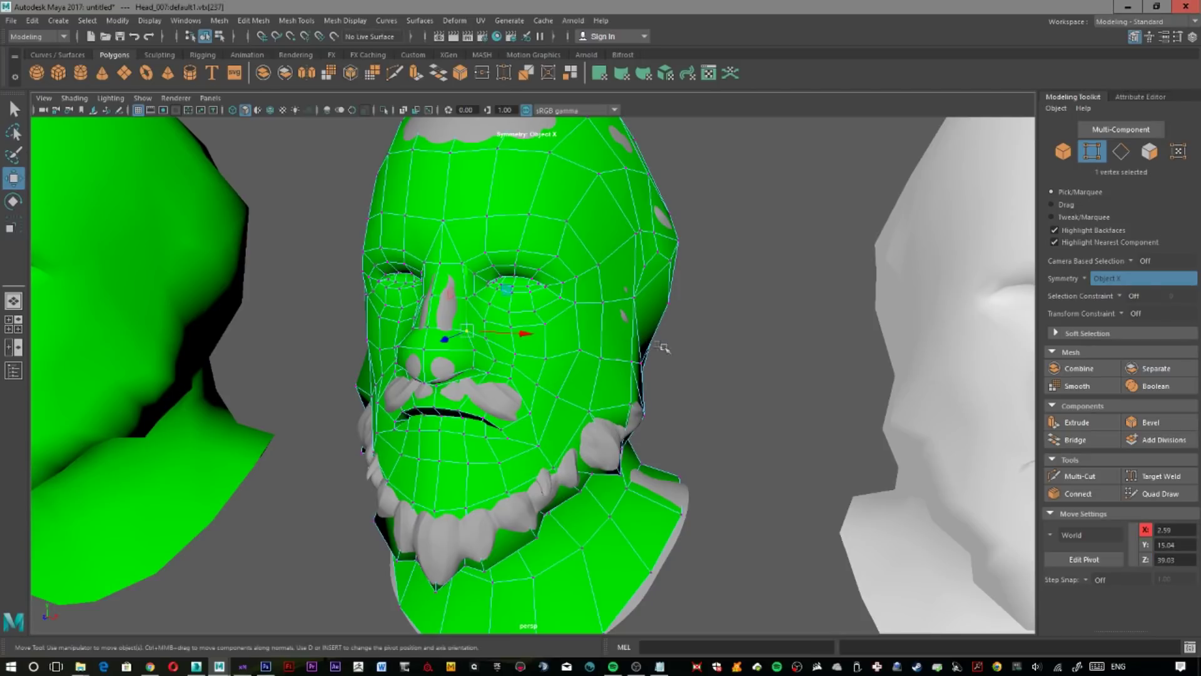
middle_click_drag(732, 351, 739, 344, "ctrl")
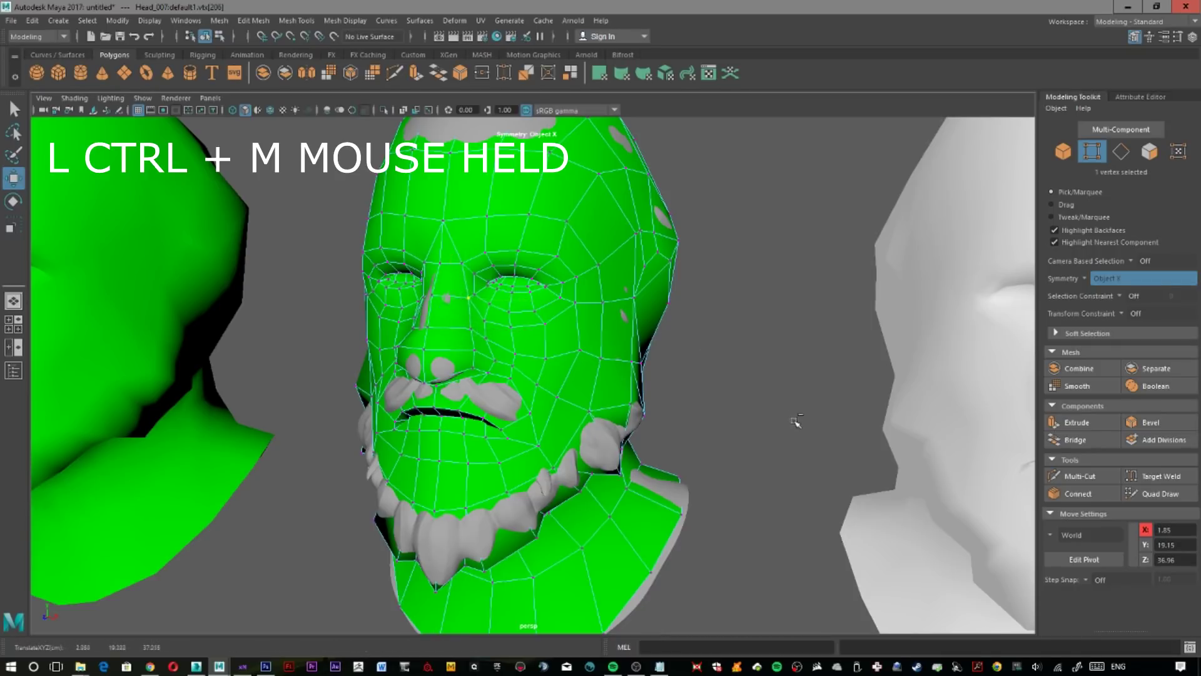
left_click_drag(778, 415, 738, 432, "alt")
- Push the vertices along the ridge of the nose outward along their normals to cover the rest of the bridge
left_click(478, 324)
left_click(477, 291)
middle_click_drag(705, 369, 696, 370)
left_click(506, 321)
left_click_drag(648, 350, 674, 351, "alt")
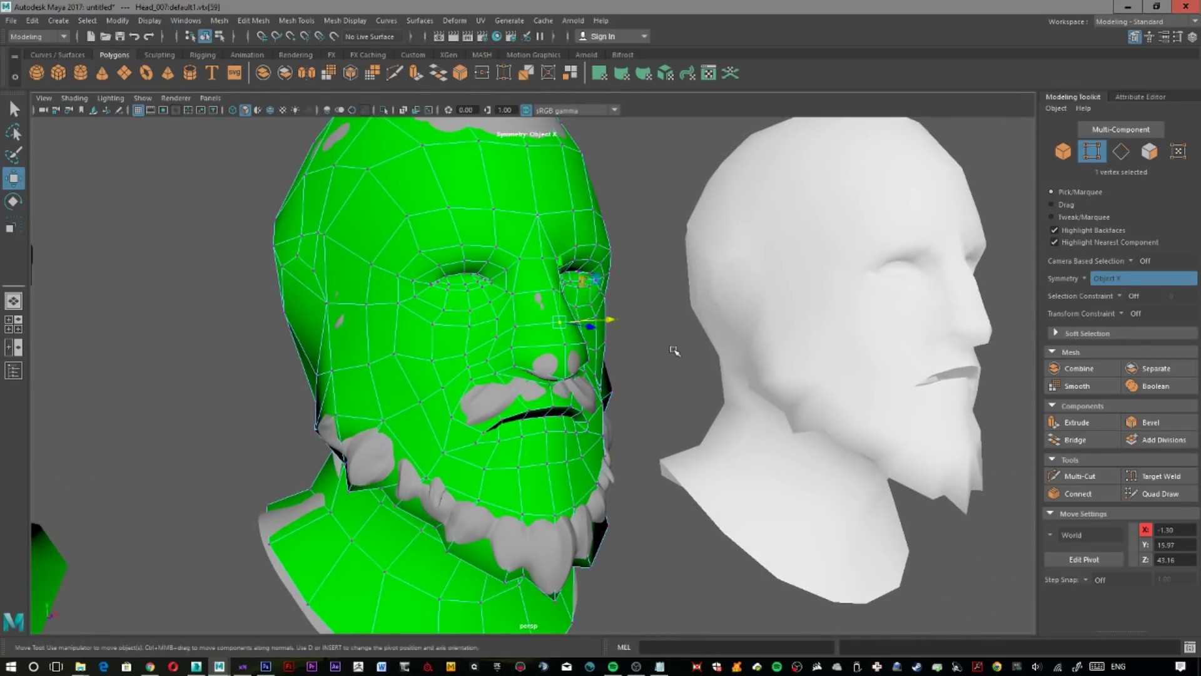
left_click(553, 286)
middle_click_drag(648, 354, 645, 355, "ctrl")
- Pick the inner mouth-corner vertex in wireframe display and move it to about X -6.64, Y 1.82, Z 36.62
left_click_drag(649, 557, 461, 429, "alt")
right_click_drag(461, 430, 683, 469, "alt")
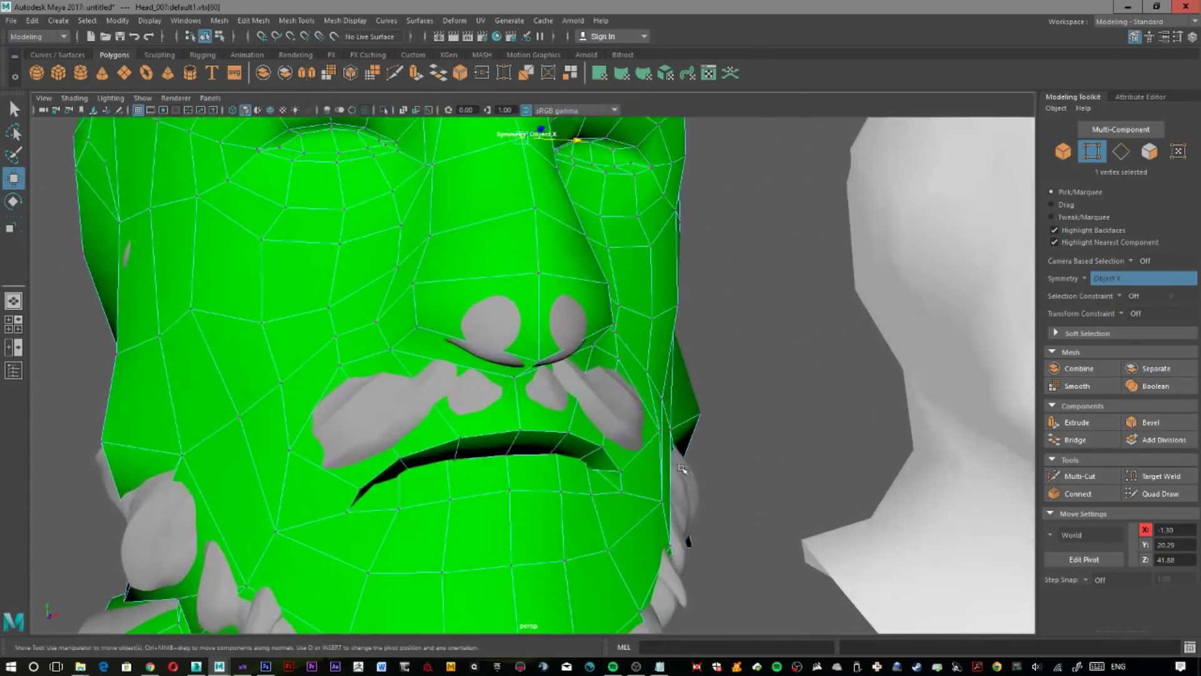
left_click_drag(684, 469, 613, 434, "alt")
middle_click_drag(644, 501, 606, 434, "alt")
left_click_drag(451, 378, 406, 353, "alt")
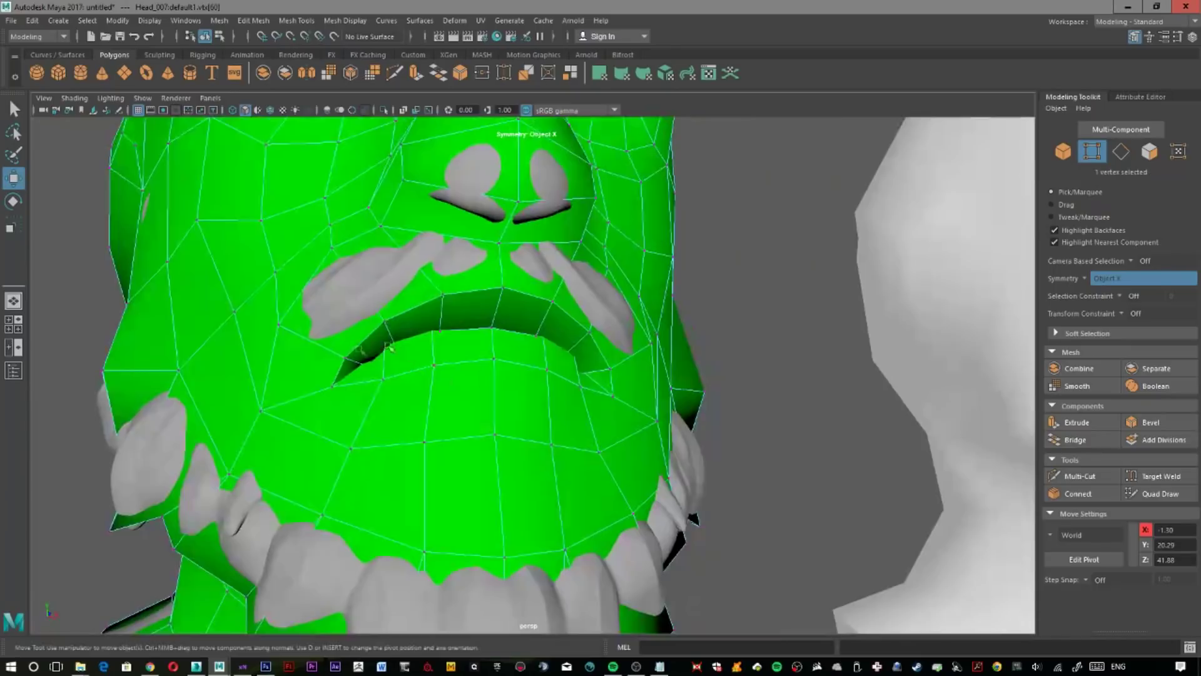
left_click_drag(463, 436, 461, 442, "alt")
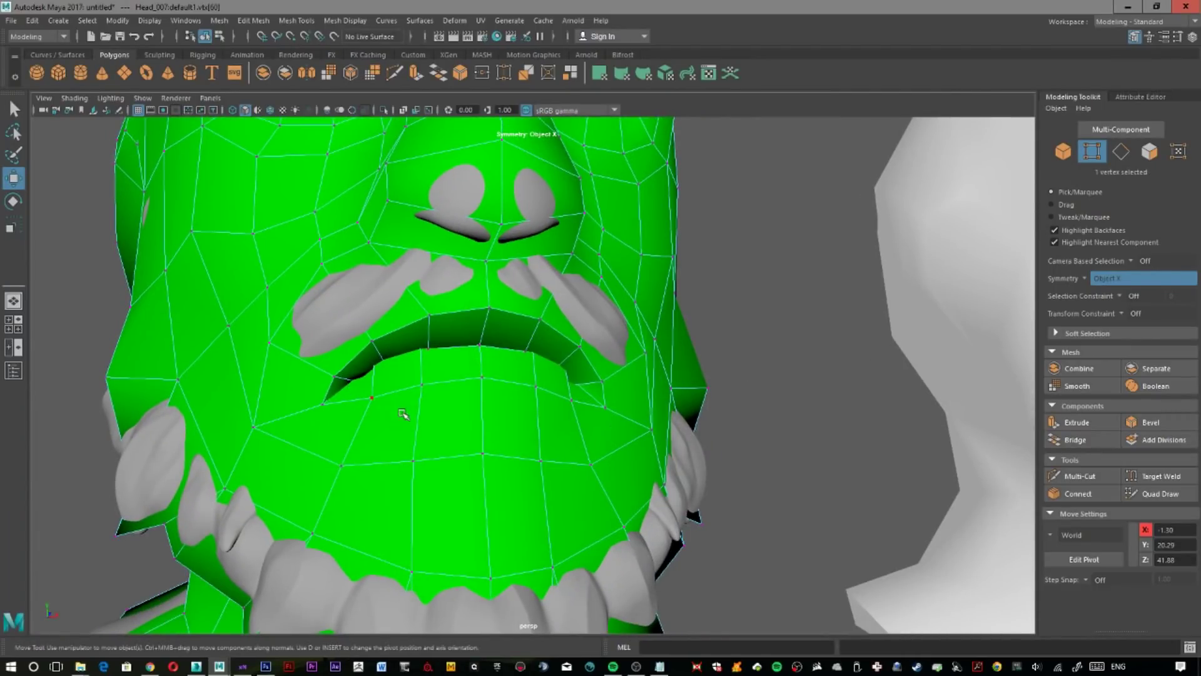
left_click_drag(817, 390, 361, 211, "alt")
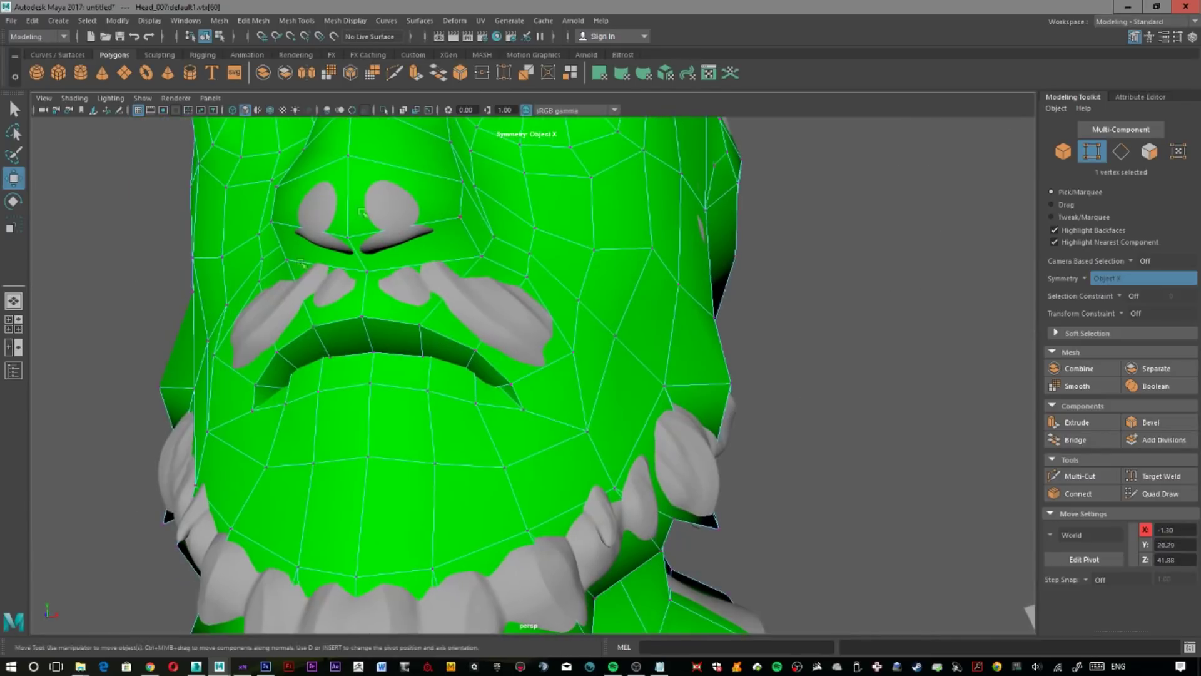
left_click(232, 109)
left_click(301, 367)
left_click_drag(303, 369, 357, 354, "alt")
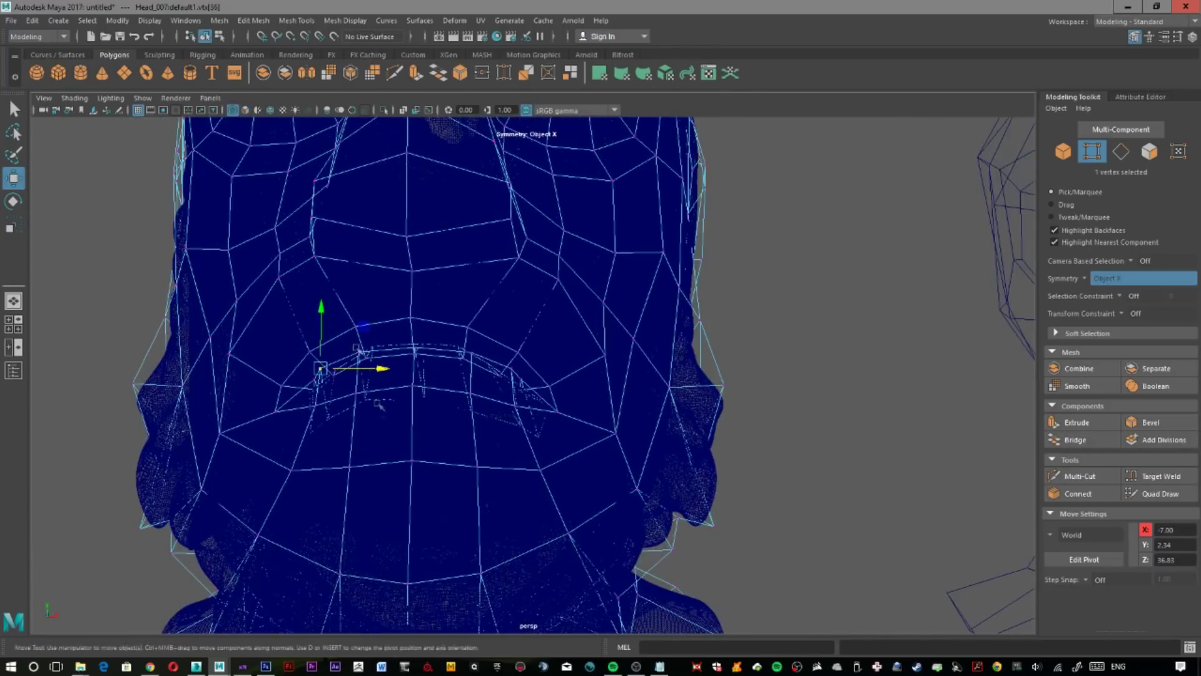
left_click(245, 109)
middle_click_drag(433, 446, 419, 444)
left_click_drag(422, 446, 462, 475, "alt")
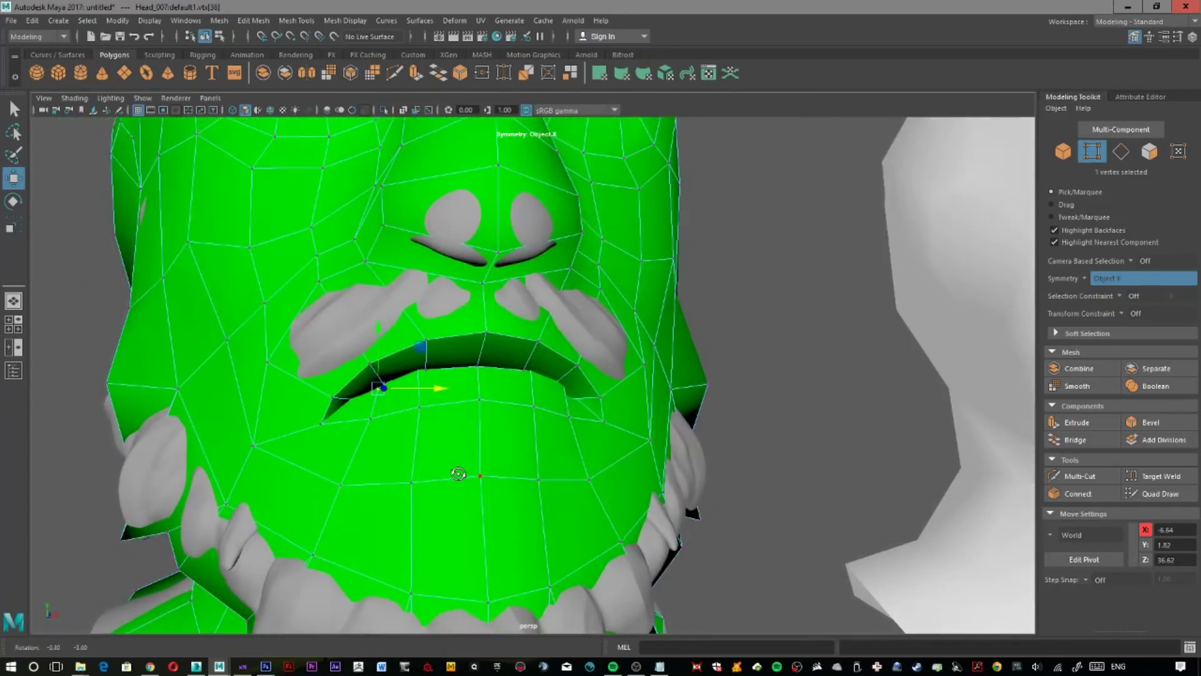
left_click_drag(446, 402, 437, 403, "alt")
right_click_drag(780, 496, 531, 467, "alt")
left_click_drag(679, 529, 605, 529, "alt")
scroll(702, 434, "down", 5)
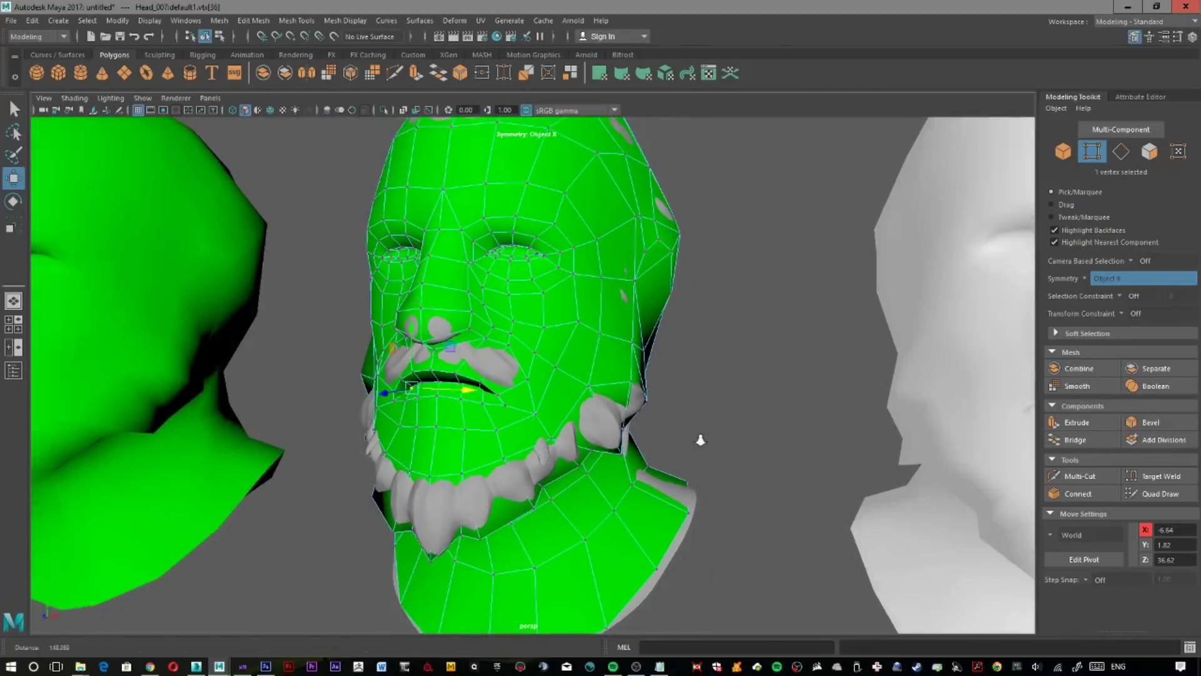
- Return to object selection, move the unfinished cage far aside and slide the finished green cage onto the sculpted head
right_click(693, 372)
right_click_drag(693, 375, 712, 318)
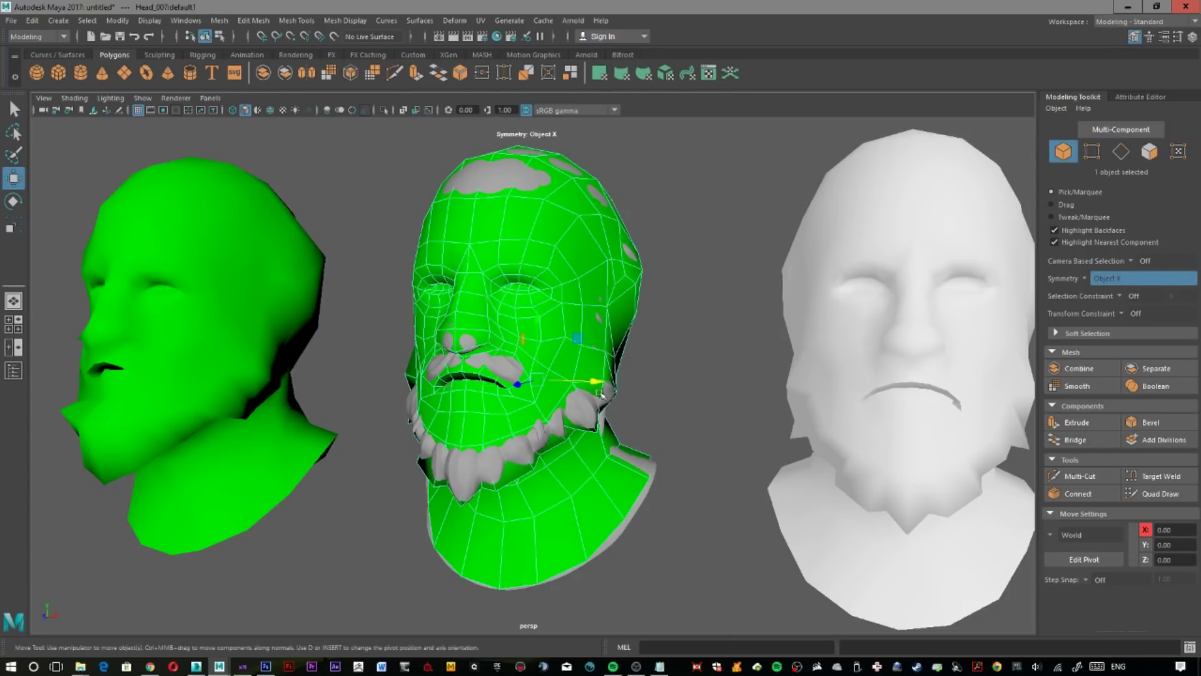
left_click_drag(595, 383, 104, 366)
mouse_move(228, 366)
left_mouse_down()
mouse_move(587, 380)
mouse_move(590, 395)
left_mouse_up()
left_click(674, 384)
mouse_move(676, 387)
left_mouse_down("alt")
mouse_move(715, 404)
mouse_move(963, 397)
mouse_move(845, 420)
mouse_move(692, 407)
mouse_move(401, 478)
mouse_move(423, 479)
left_mouse_up("alt")
left_click_drag(641, 361, 338, 513, "alt")
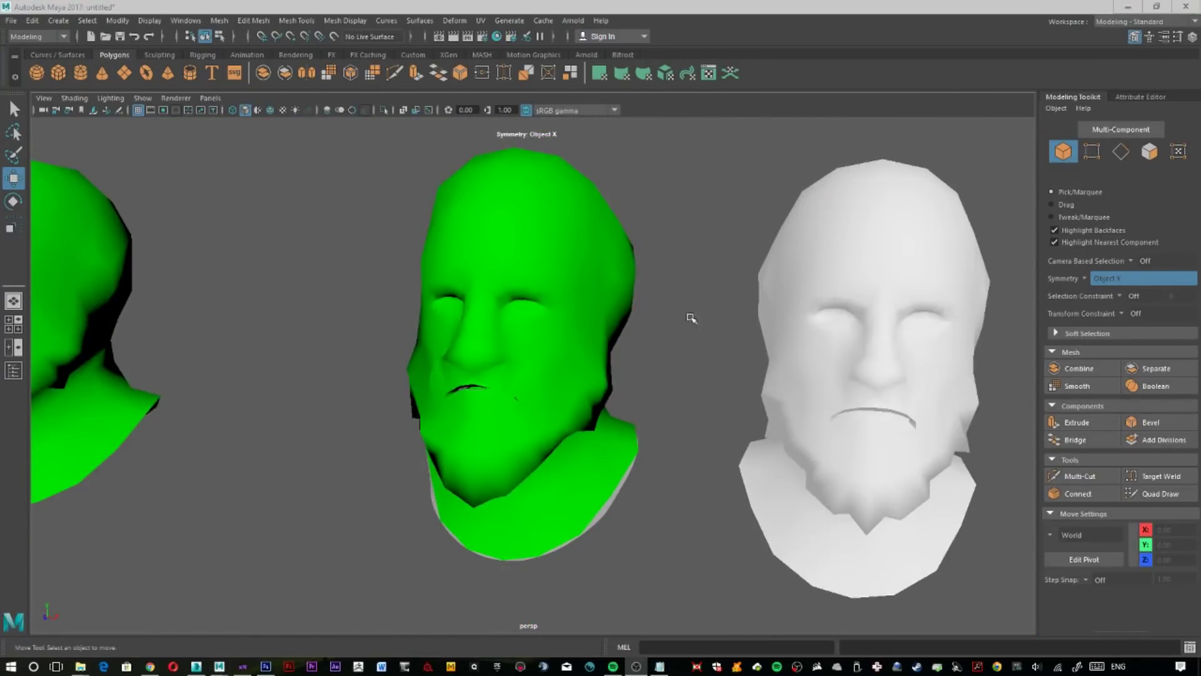
- Select the finished cage over the sculpted head and delete the construction history of all objects
left_click(675, 336)
left_click_drag(660, 413, 616, 338, "alt")
left_click(523, 244)
left_click_drag(523, 244, 638, 325, "alt")
right_click_drag(643, 302, 722, 286)
left_click(33, 25)
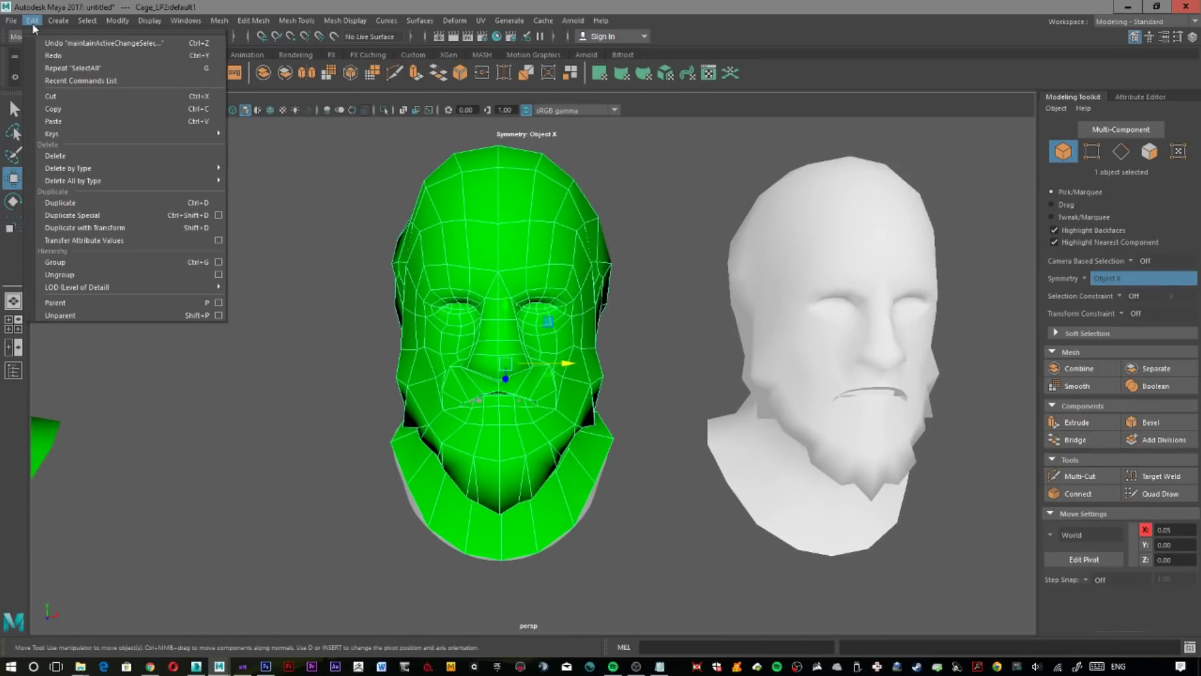
mouse_move(110, 181)
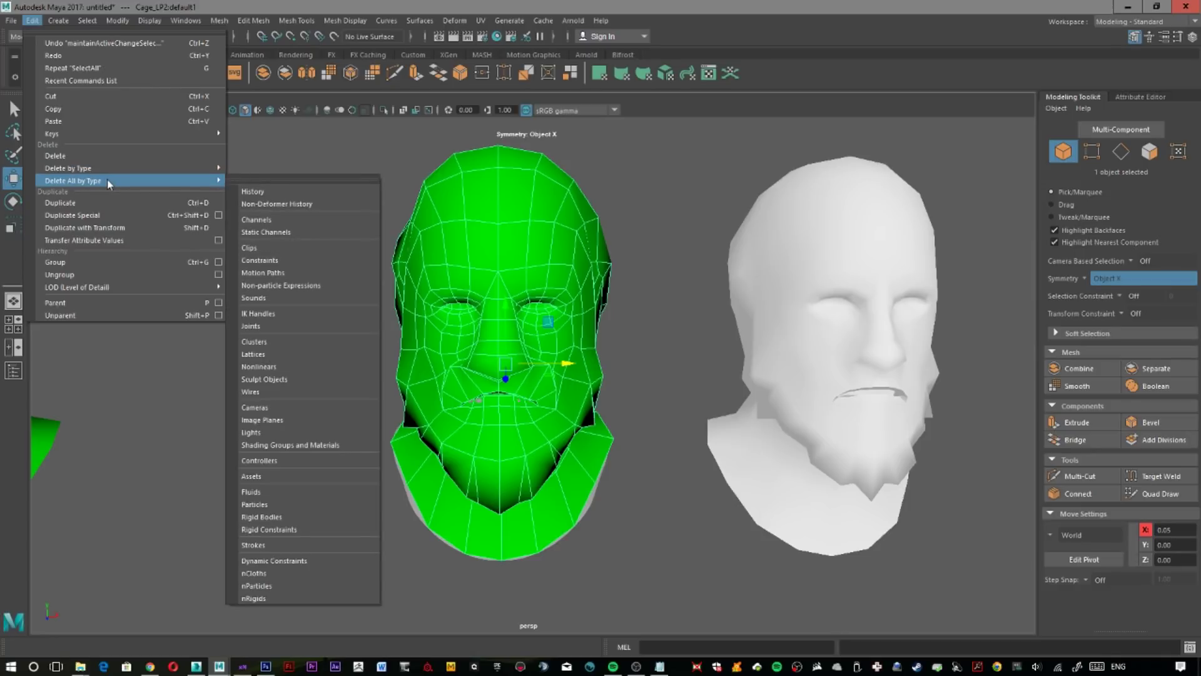
left_click(265, 192)
- Freeze the transformations of the finished cage over the sculpted head and inspect it from several angles
left_click(123, 24)
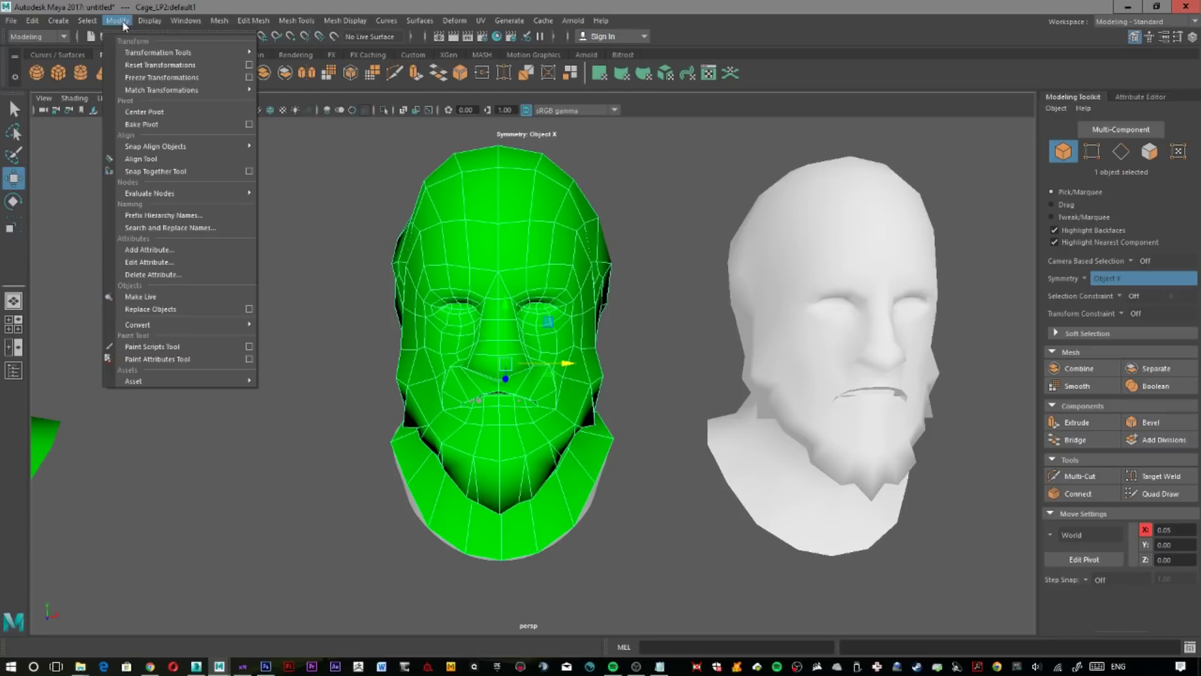
left_click(179, 80)
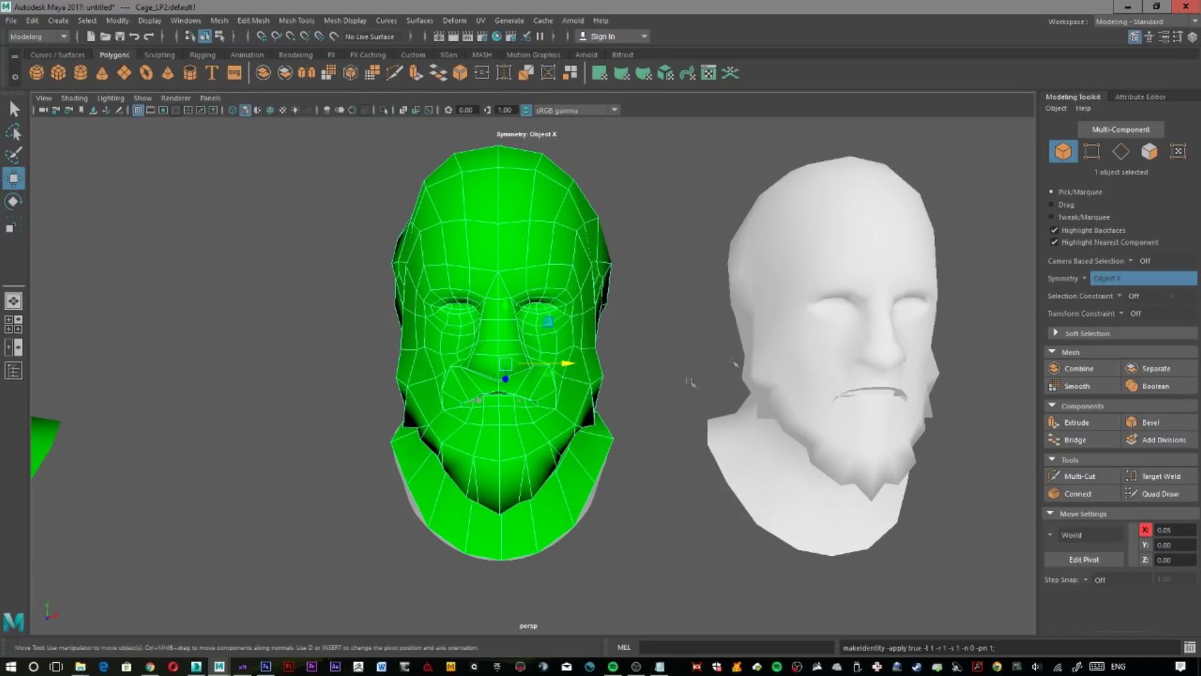
left_click_drag(642, 472, 287, 330, "alt")
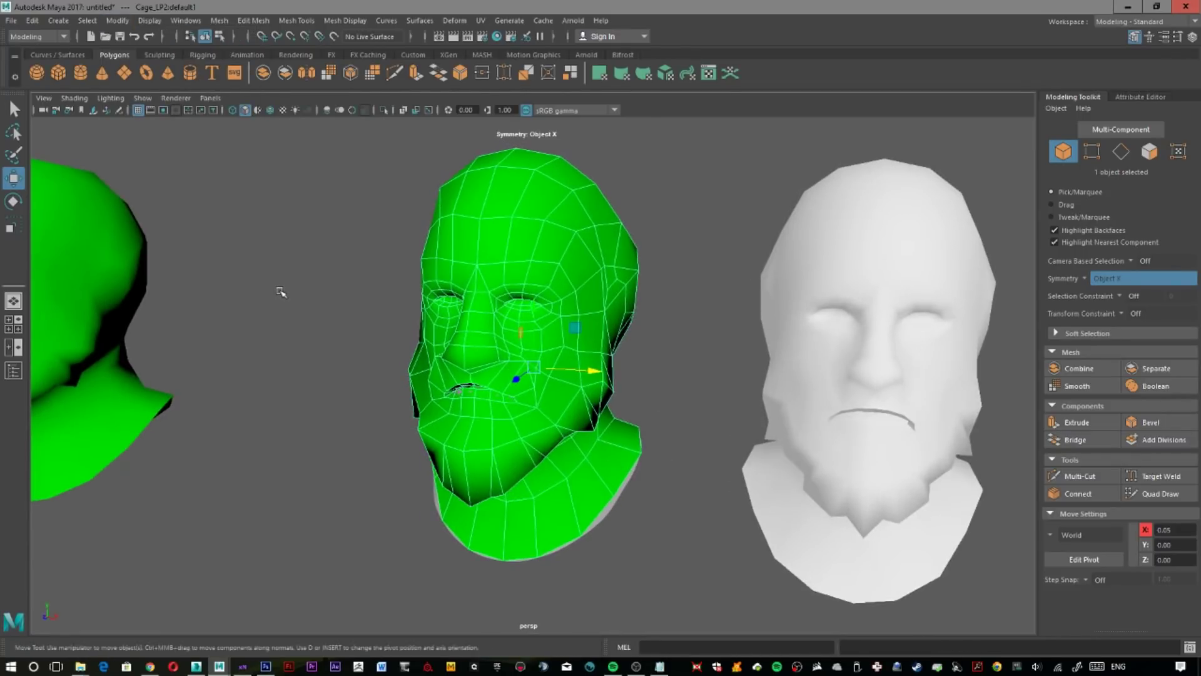
left_click(279, 287)
left_click(491, 231)
left_click_drag(329, 407, 385, 405, "alt")
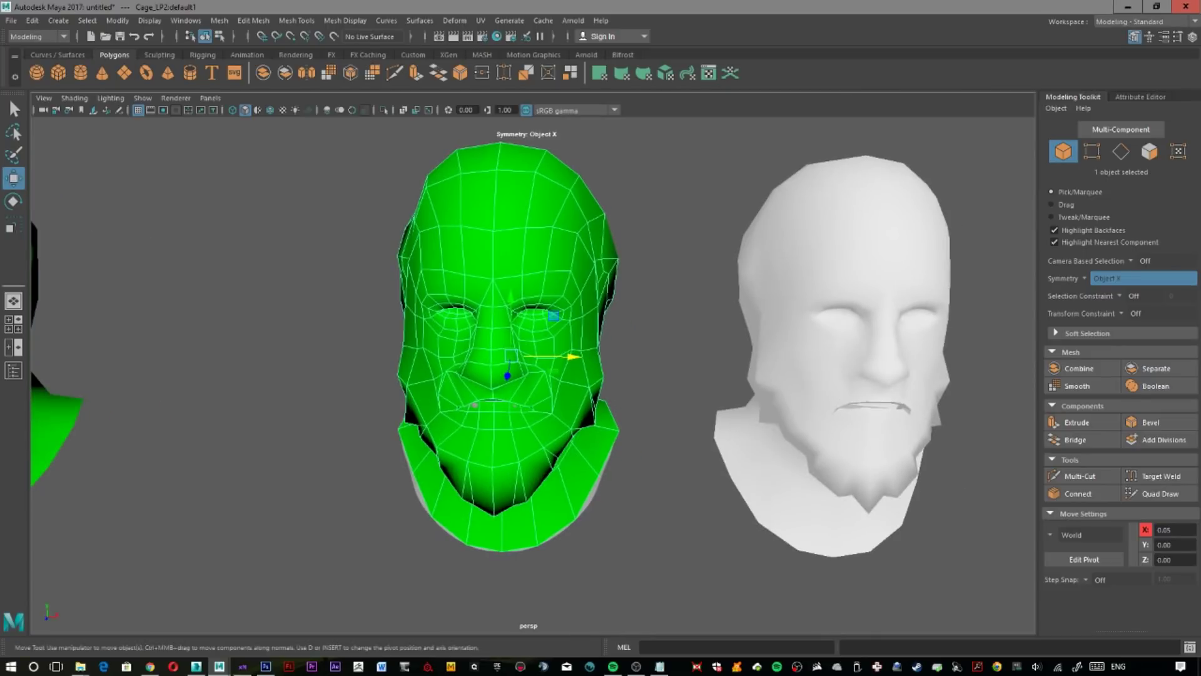
- Switch to xNormal, clear the high-definition meshes and add Head_HP from the From ZBrush folder as the high-definition mesh
left_click(843, 205)
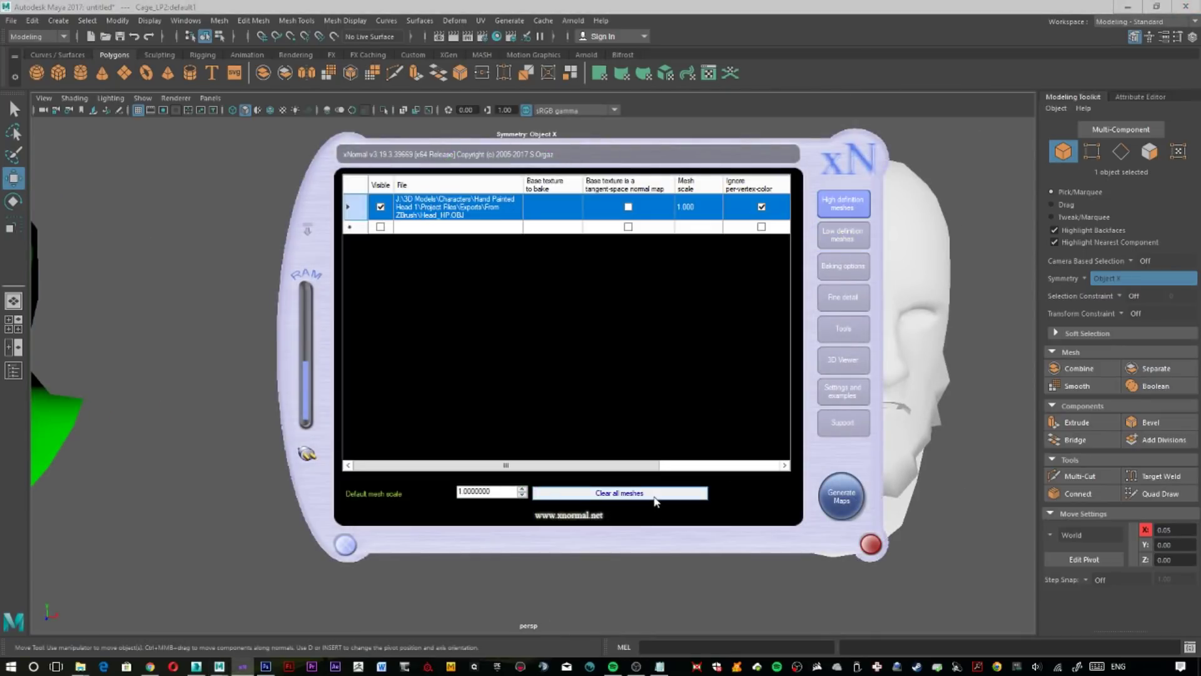
left_click(653, 497)
left_click(839, 238)
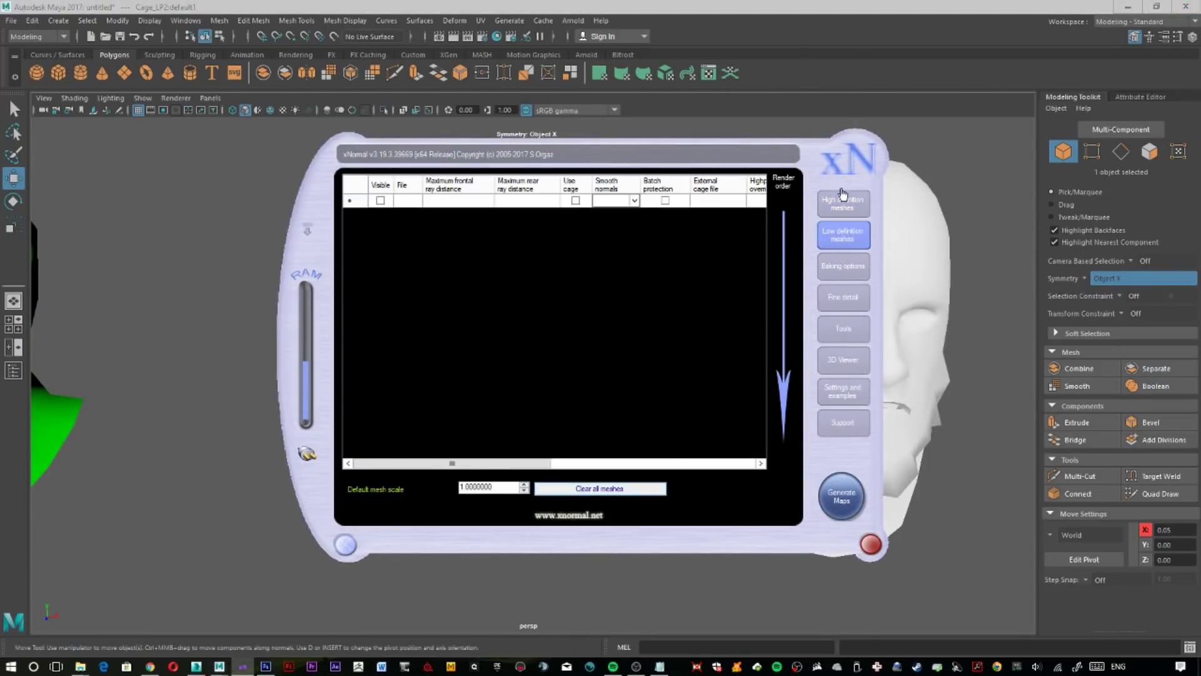
left_click(844, 212)
right_click(514, 270)
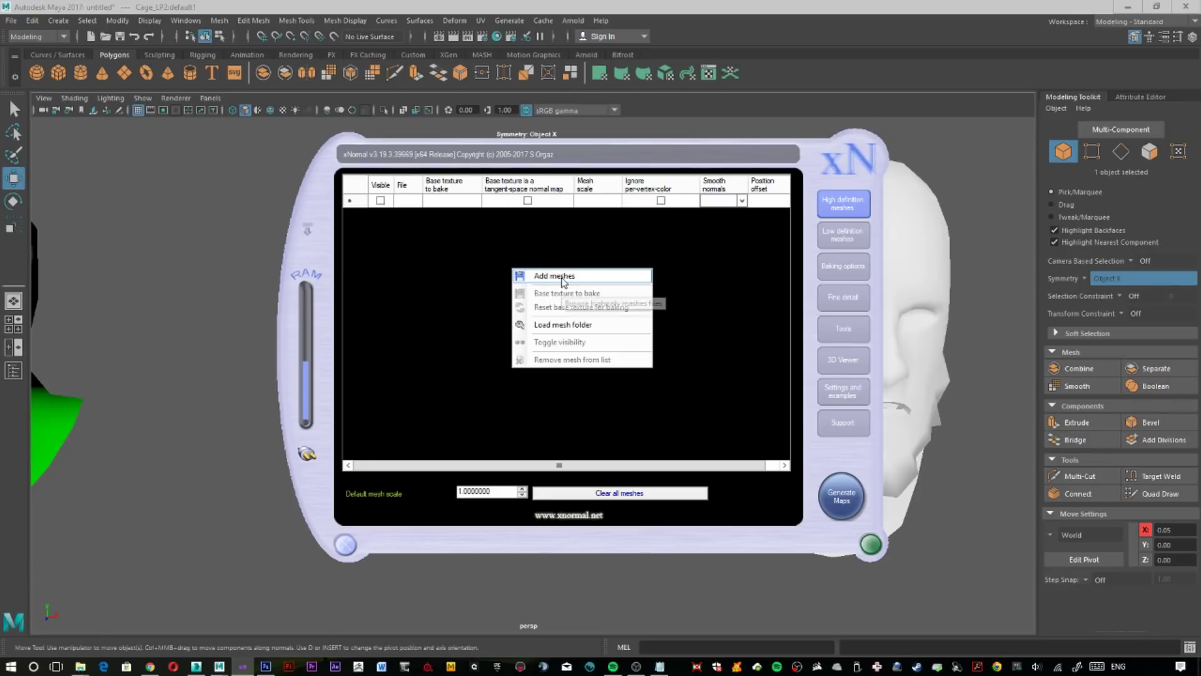
left_click(554, 278)
double_click(425, 234)
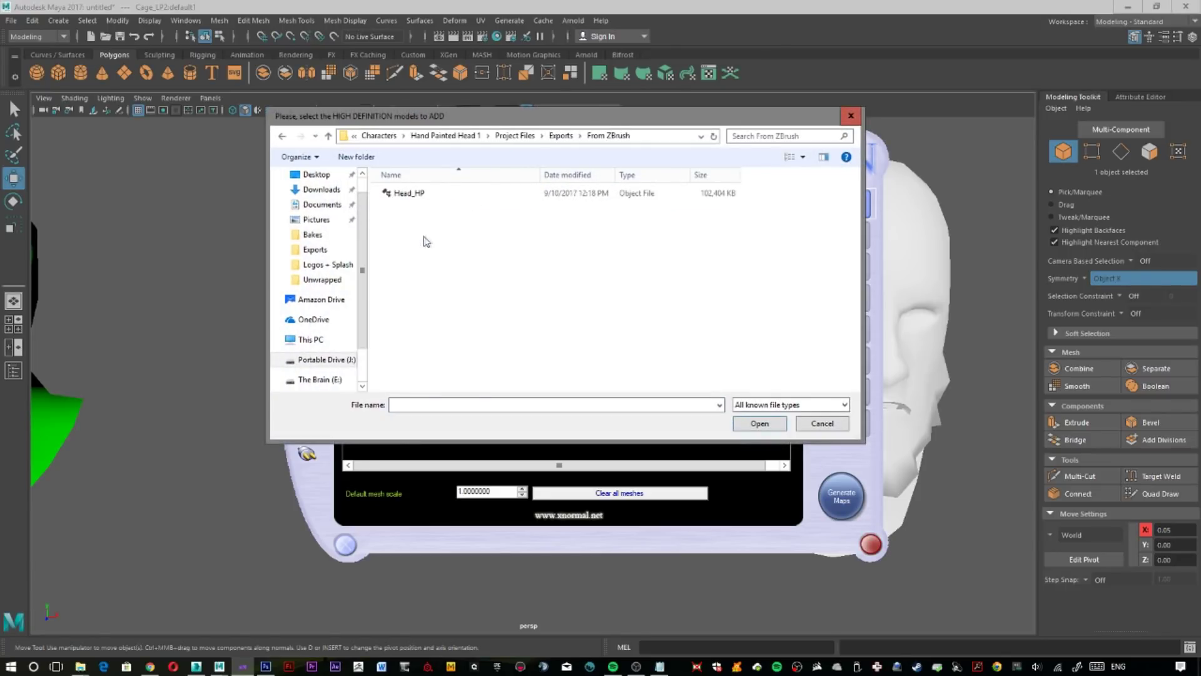
double_click(441, 193)
- Add the unwrapped Head_001.obj from the Exports\Unwrapped folder as the low-definition mesh
left_click(840, 236)
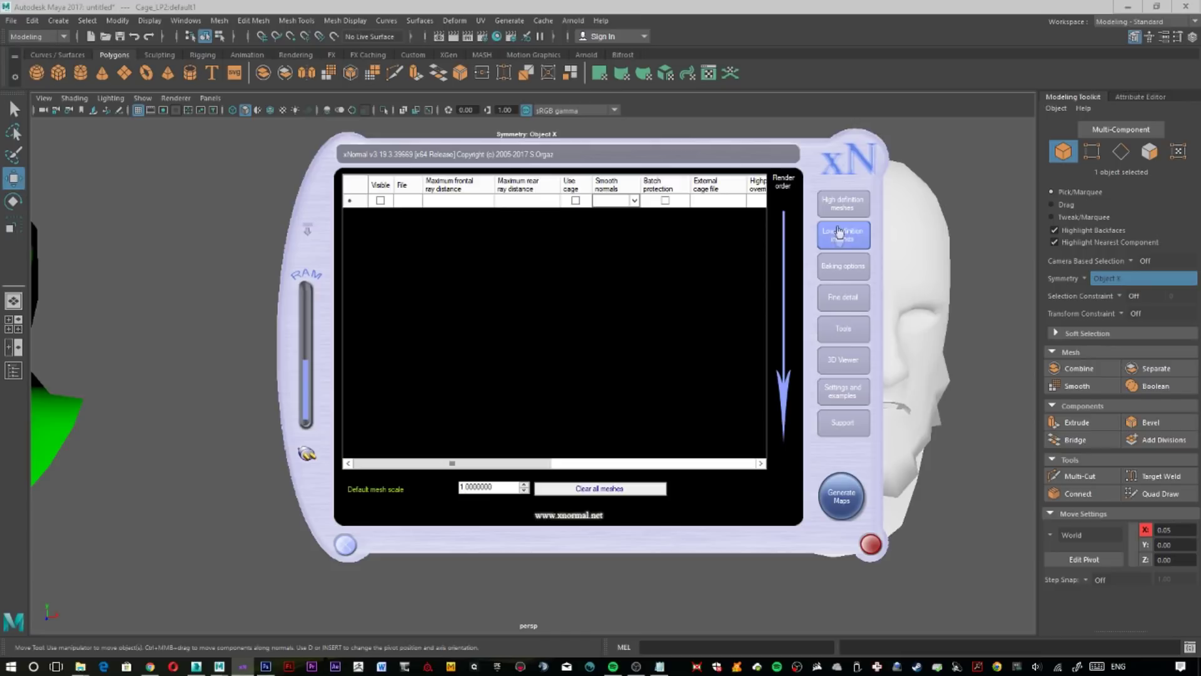
right_click(512, 239)
left_click(552, 243)
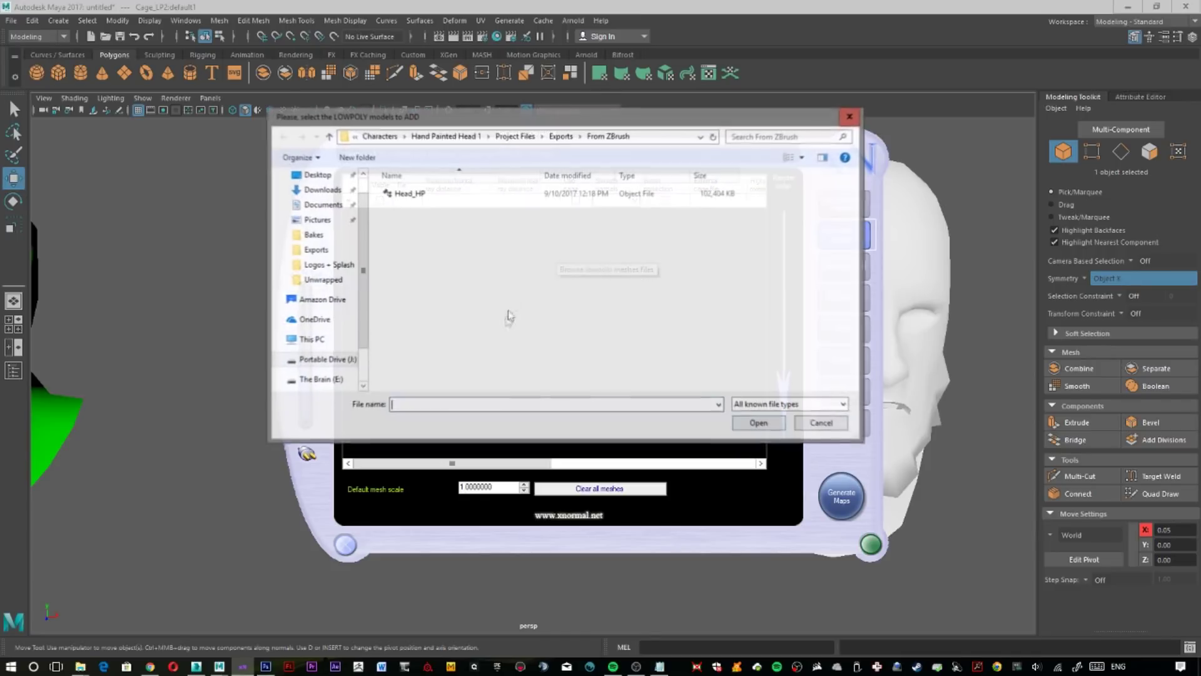
left_click(562, 136)
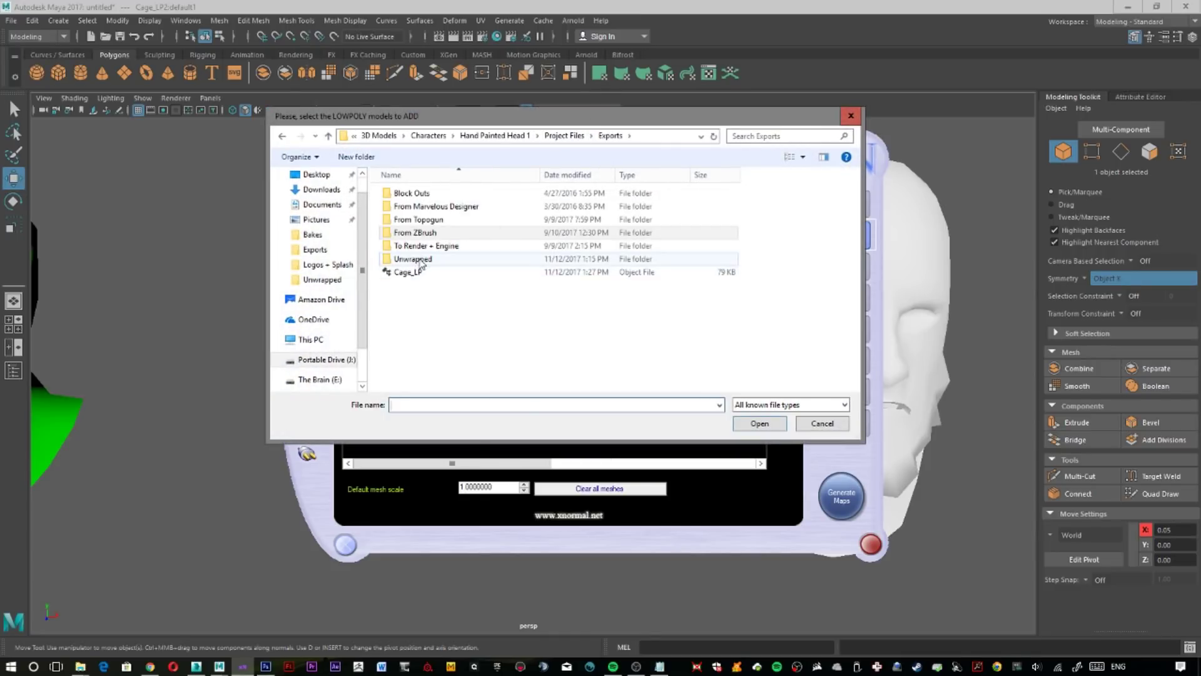
double_click(410, 258)
double_click(565, 212)
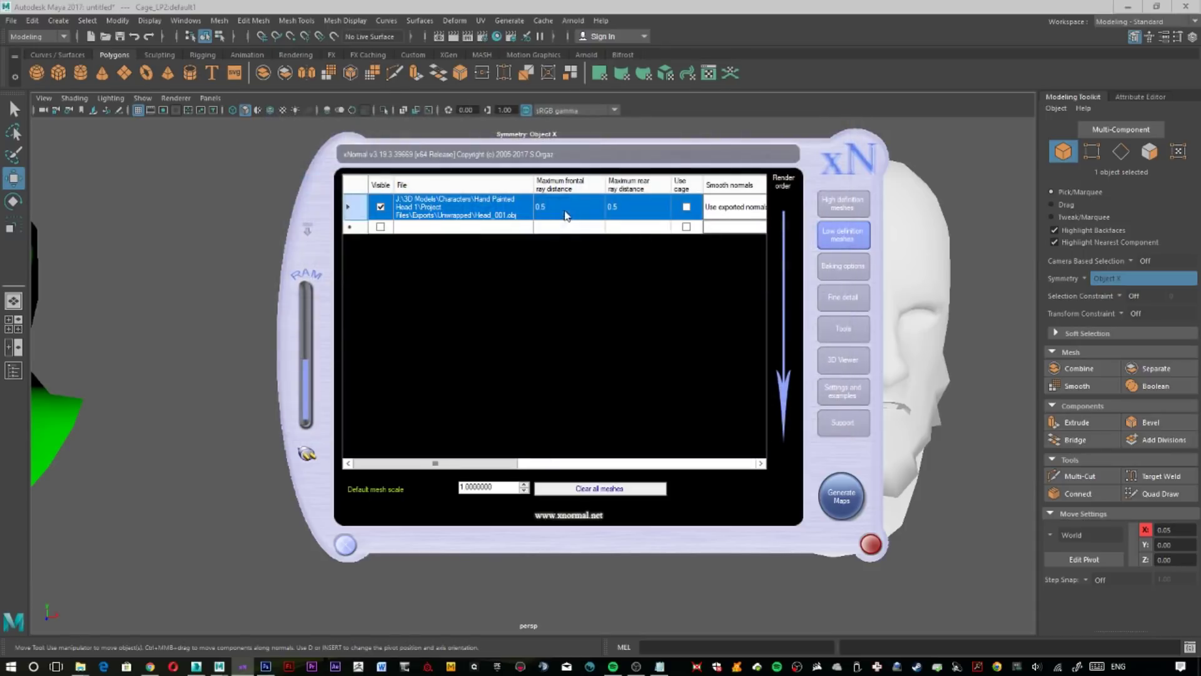
- Assign Cage_LP from the Exports folder as the external cage file of the low-definition head
right_click(468, 205)
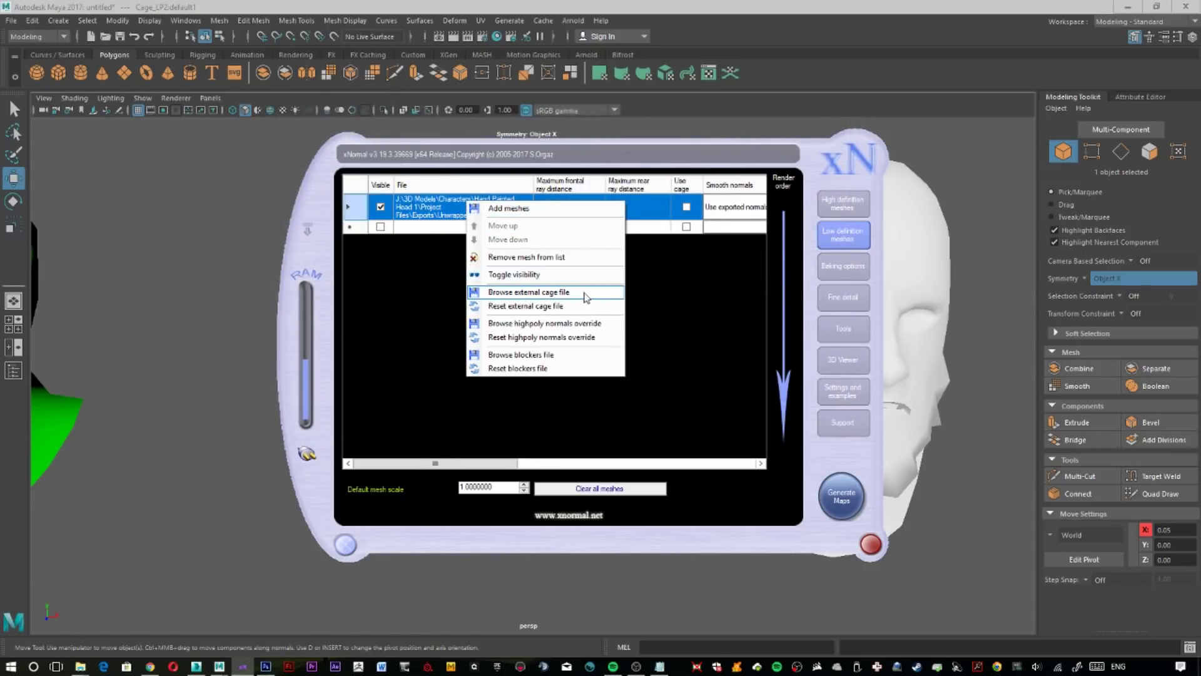
left_click(586, 297)
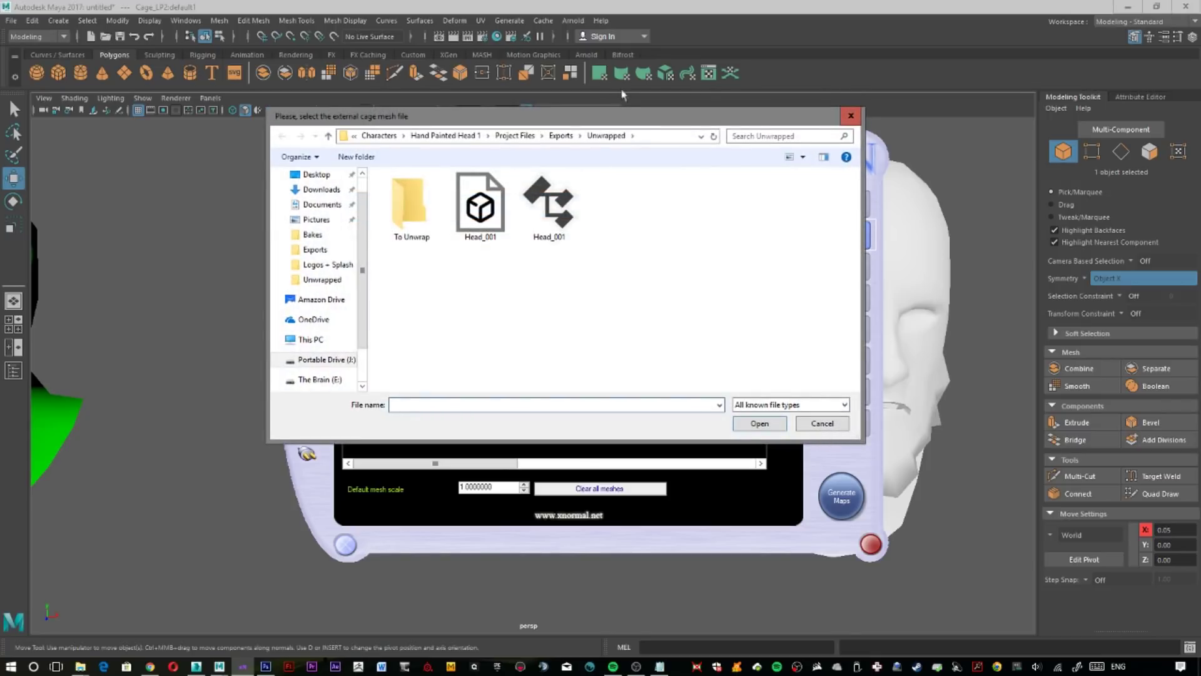
left_click(559, 136)
left_click(409, 275)
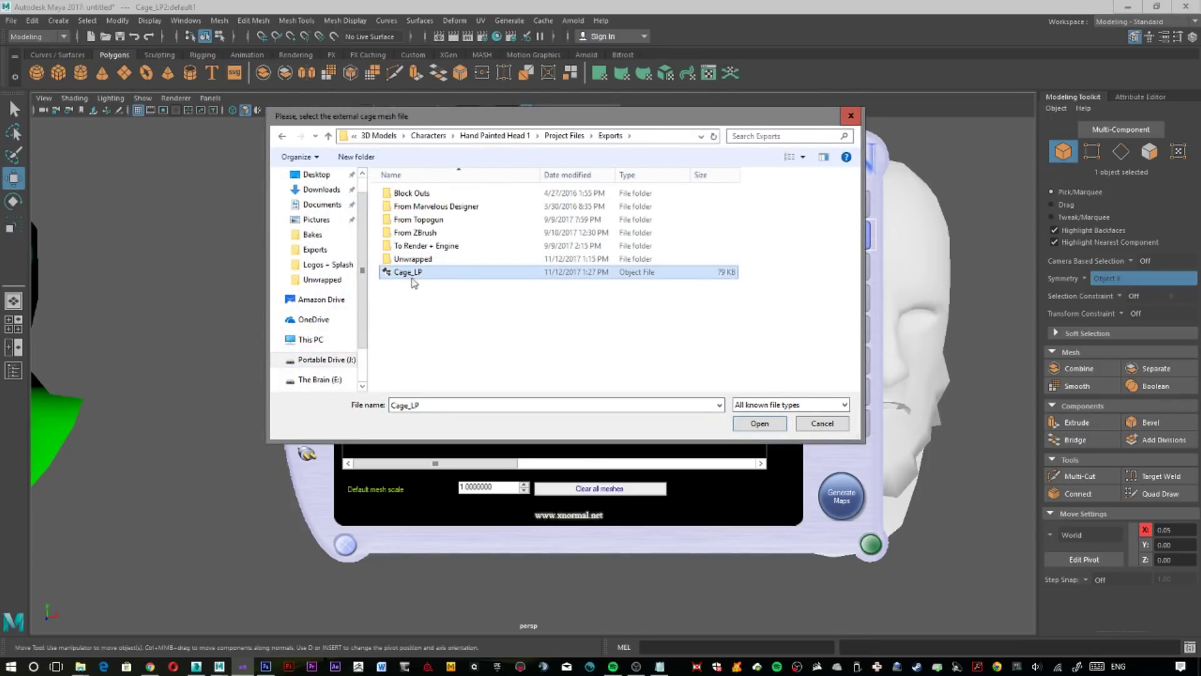
double_click(431, 278)
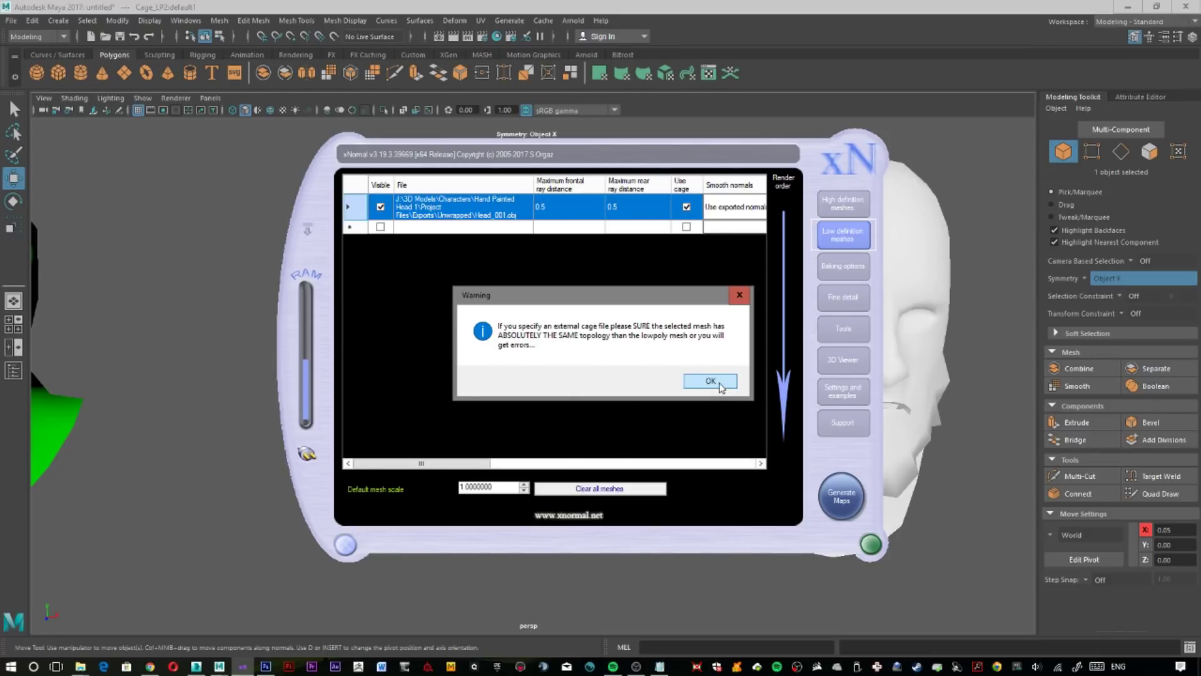
left_click(711, 381)
- Bake the 512 x 512 normal and ambient occlusion maps, overwriting the existing Head_normals.tga and Head_occlusion.tga
left_click(833, 273)
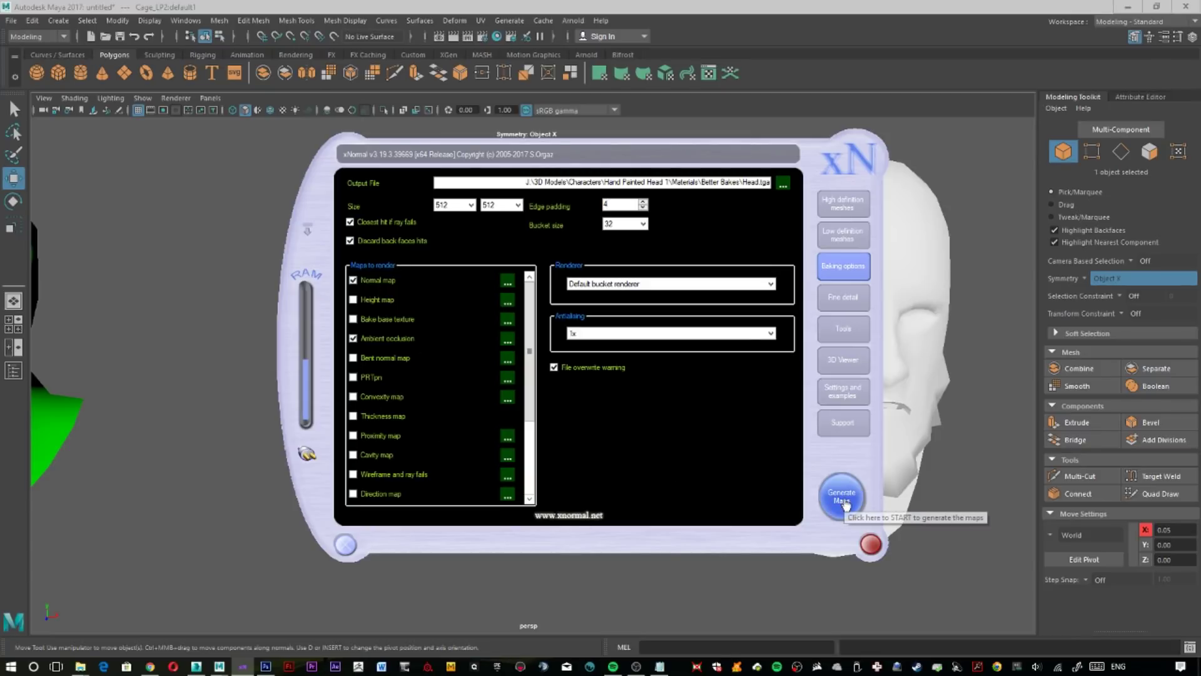
left_click(843, 500)
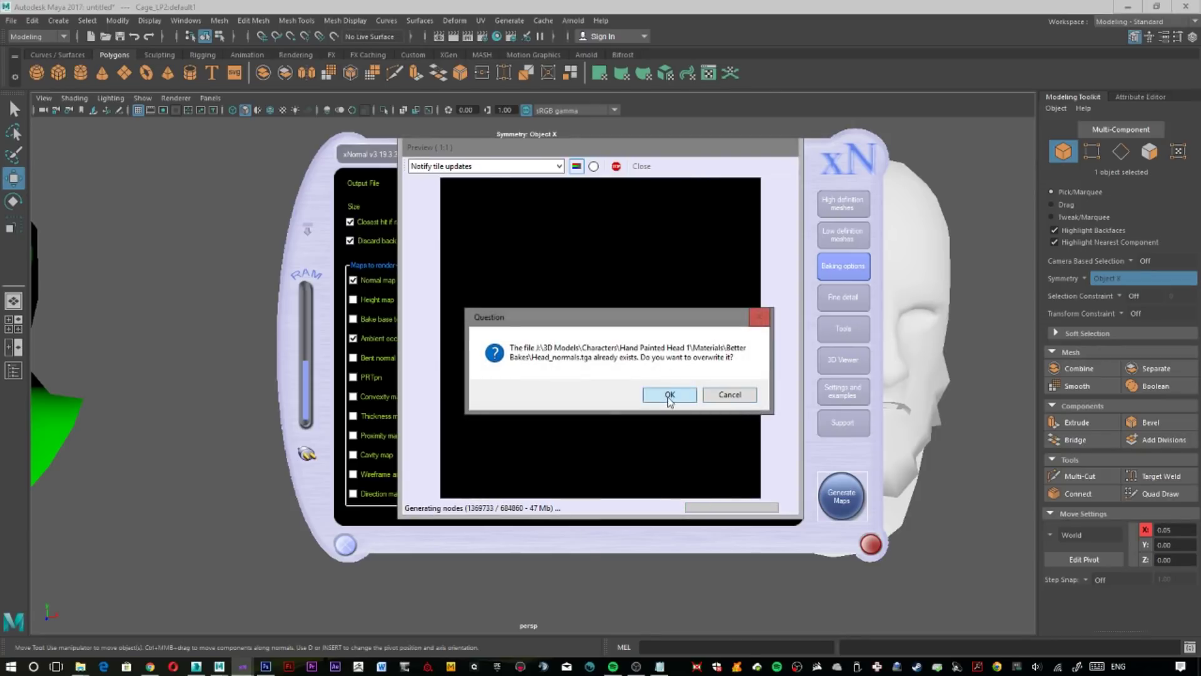
left_click(669, 395)
left_click_drag(630, 331, 858, 161)
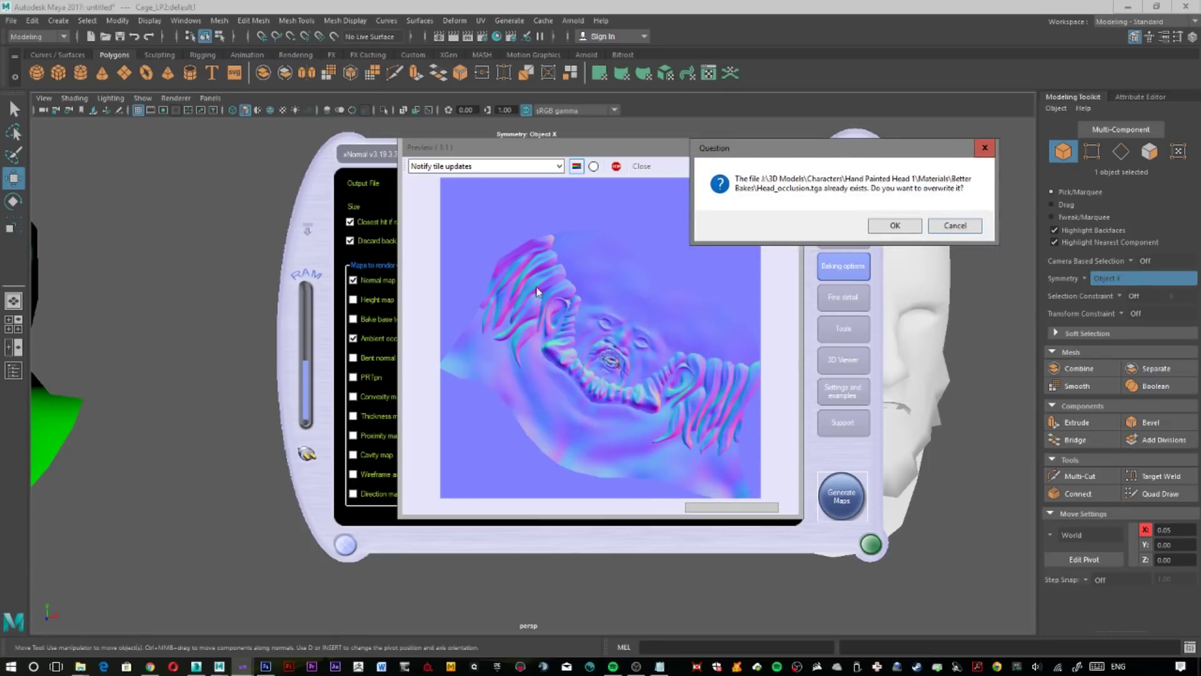
left_click(905, 229)
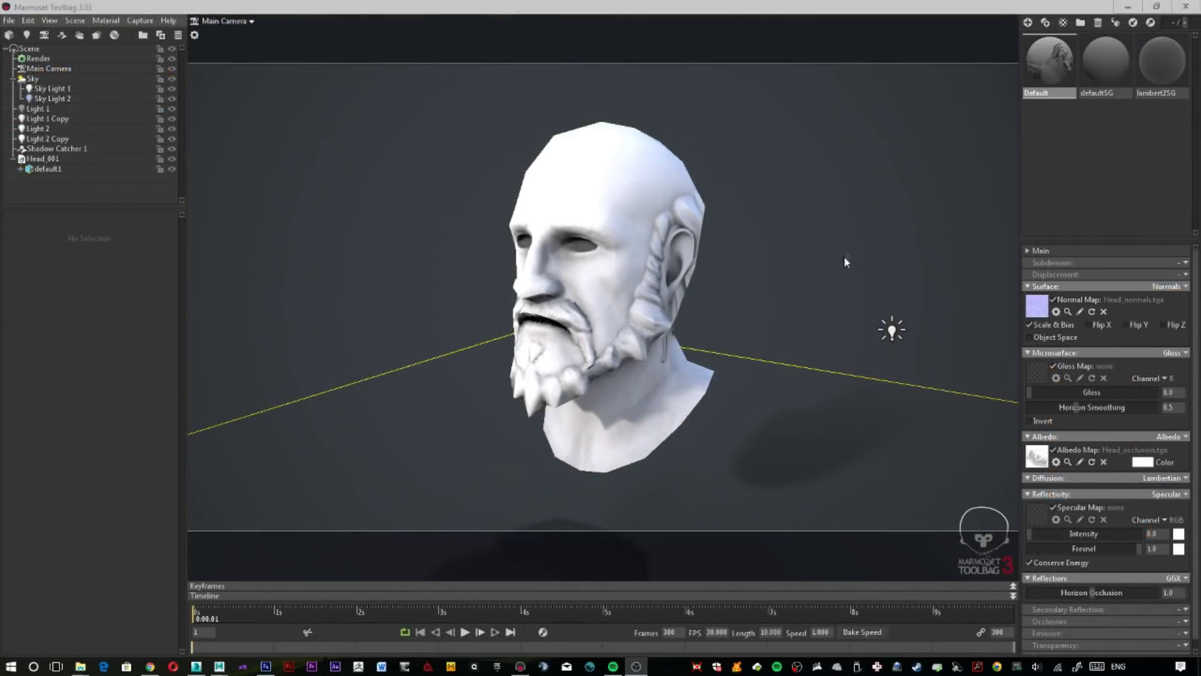
- Switch to Marmoset Toolbag, load default_normal_base.png from the Bakes folder as the normal map, enable Flip Y and inspect the head
left_click_drag(844, 262, 974, 338)
left_click_drag(888, 338, 489, 365)
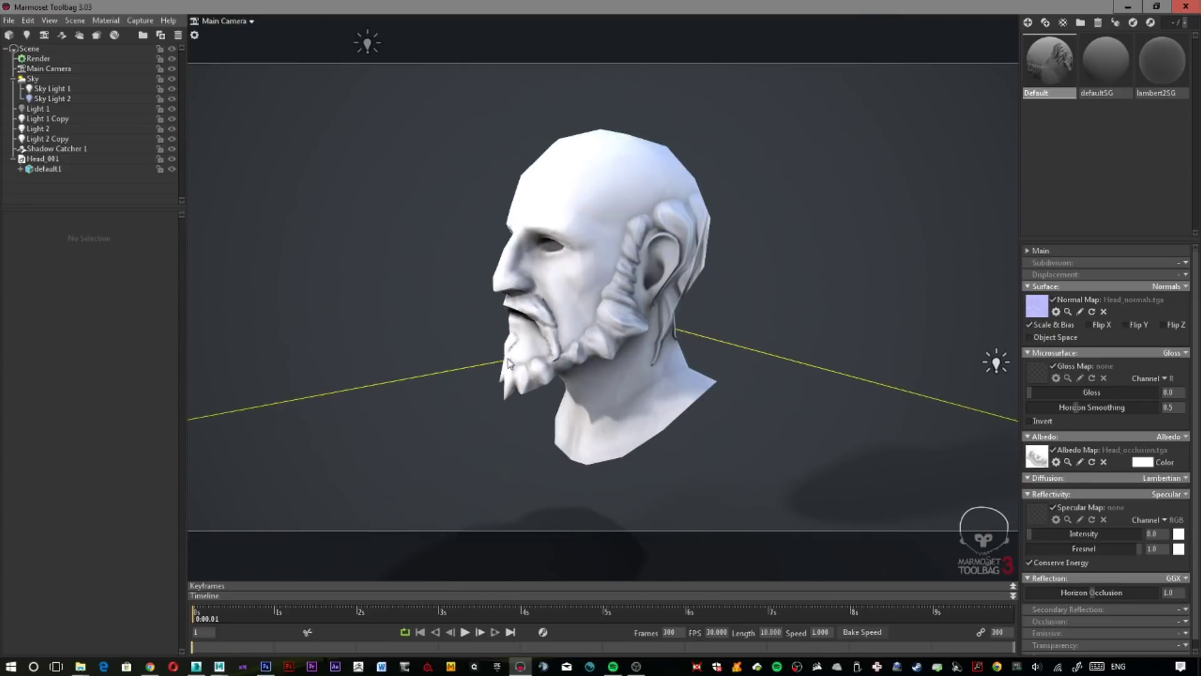
left_click(1042, 311)
left_click(297, 43)
double_click(145, 119)
double_click(283, 116)
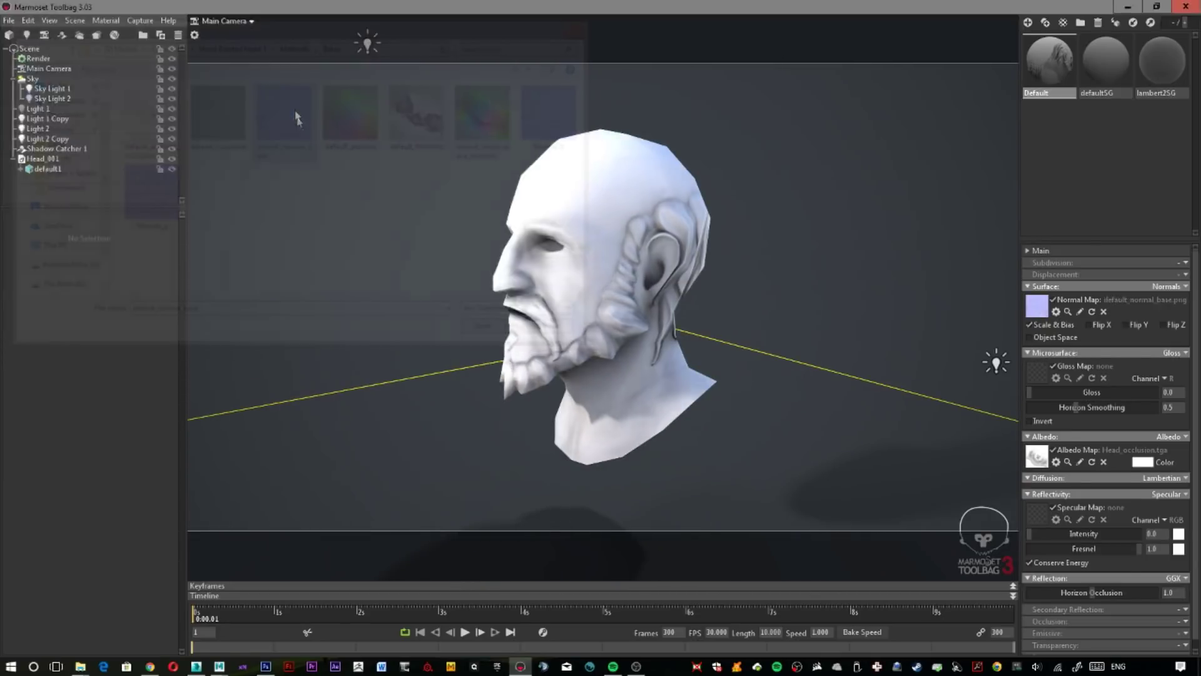
left_click(1130, 326)
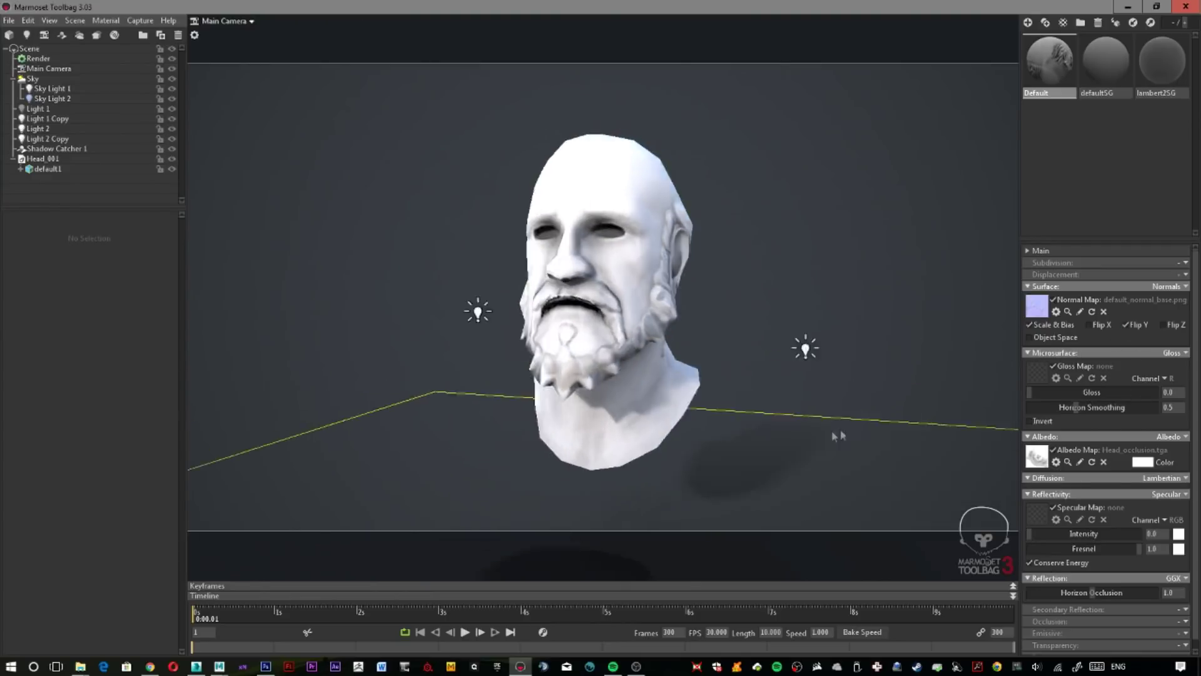
left_click_drag(1058, 448, 614, 340)
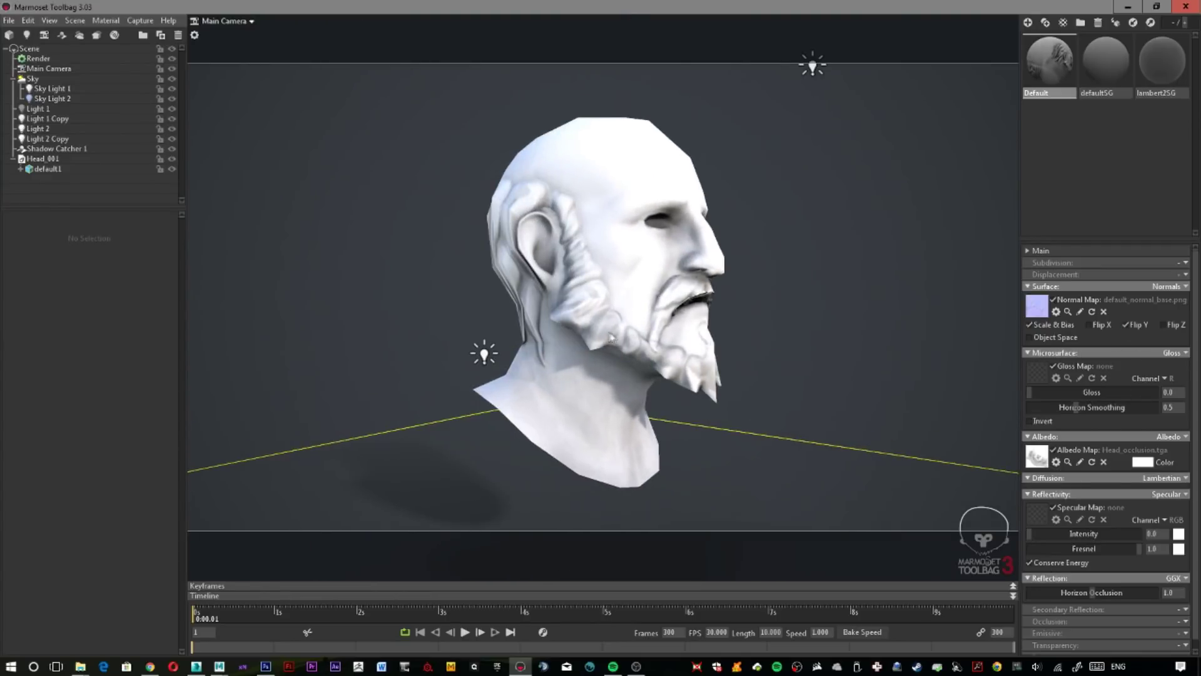
left_click_drag(692, 370, 594, 344)
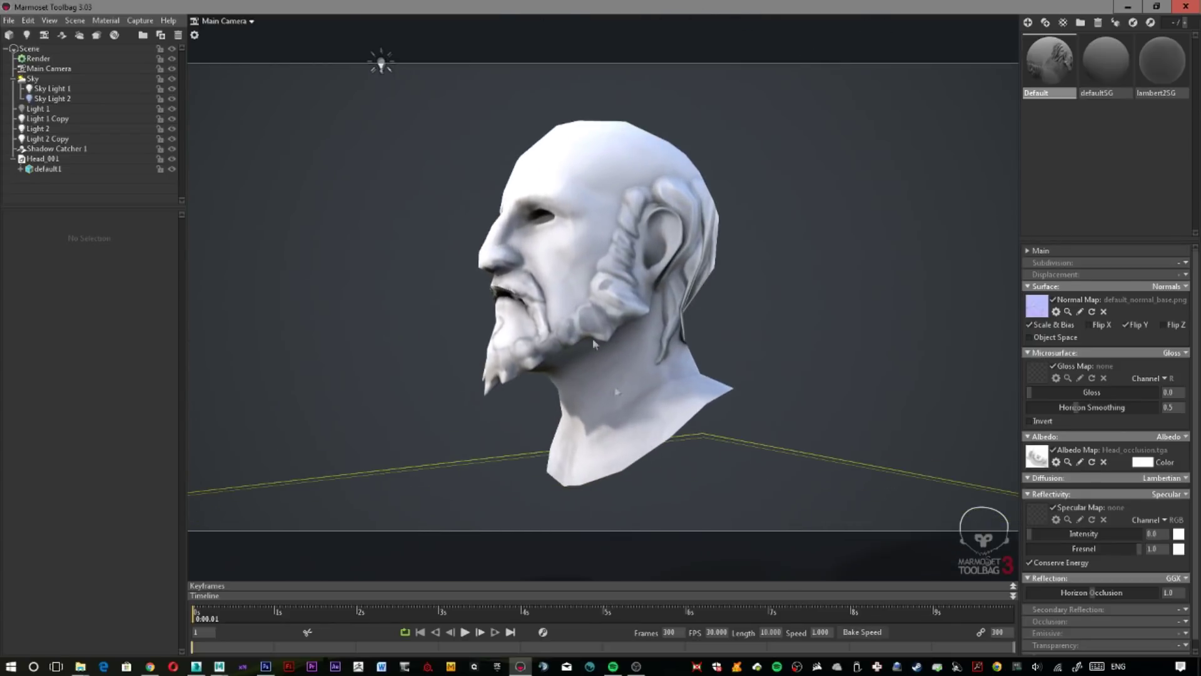
- Load Head_normals.tga from the Better Bakes folder as the head's normal map and inspect the bake from the other side
left_click(1036, 306)
left_click(294, 44)
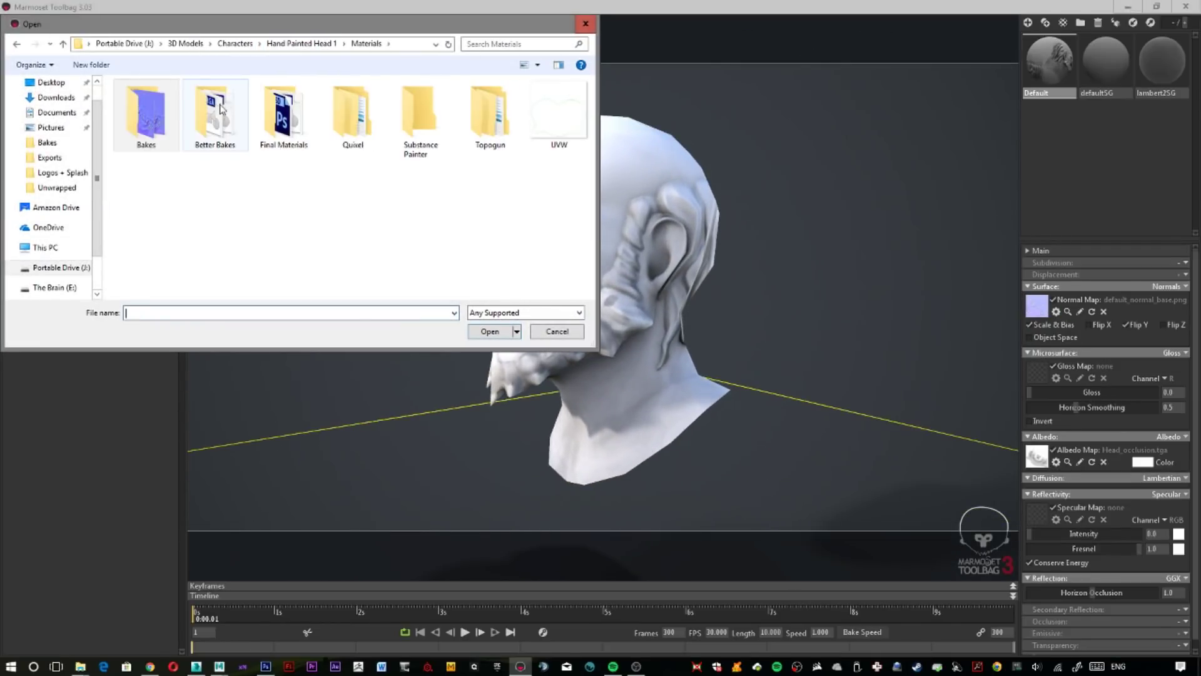
double_click(216, 109)
double_click(147, 116)
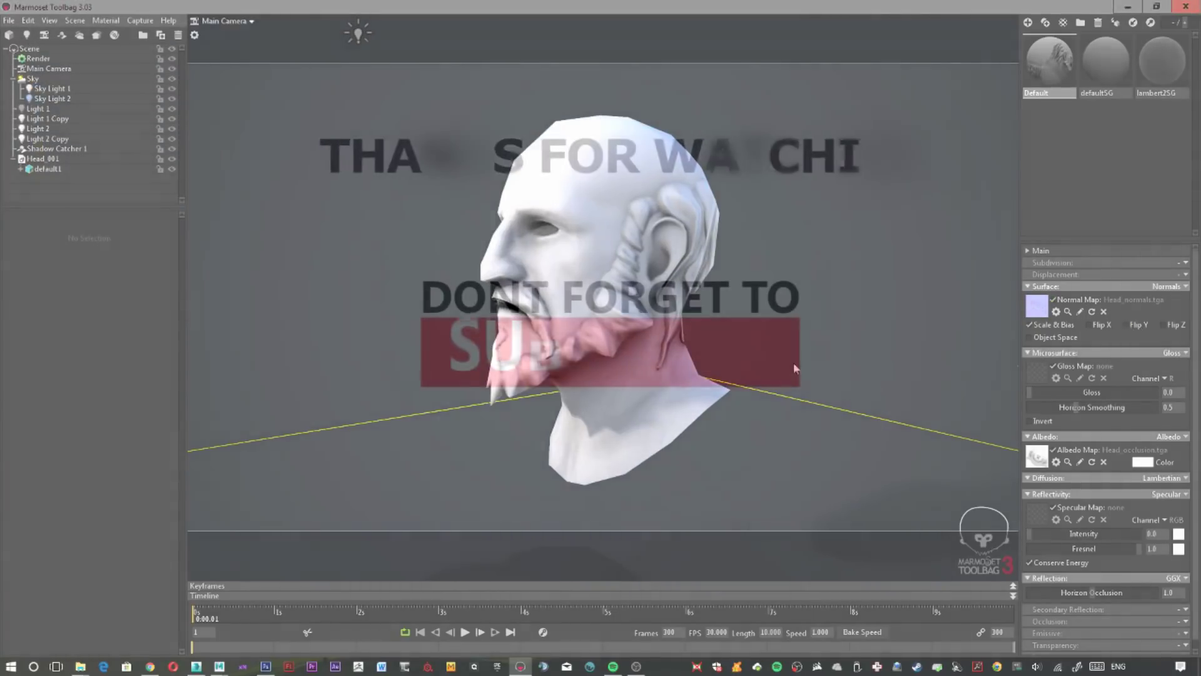
left_click_drag(793, 365, 965, 372)
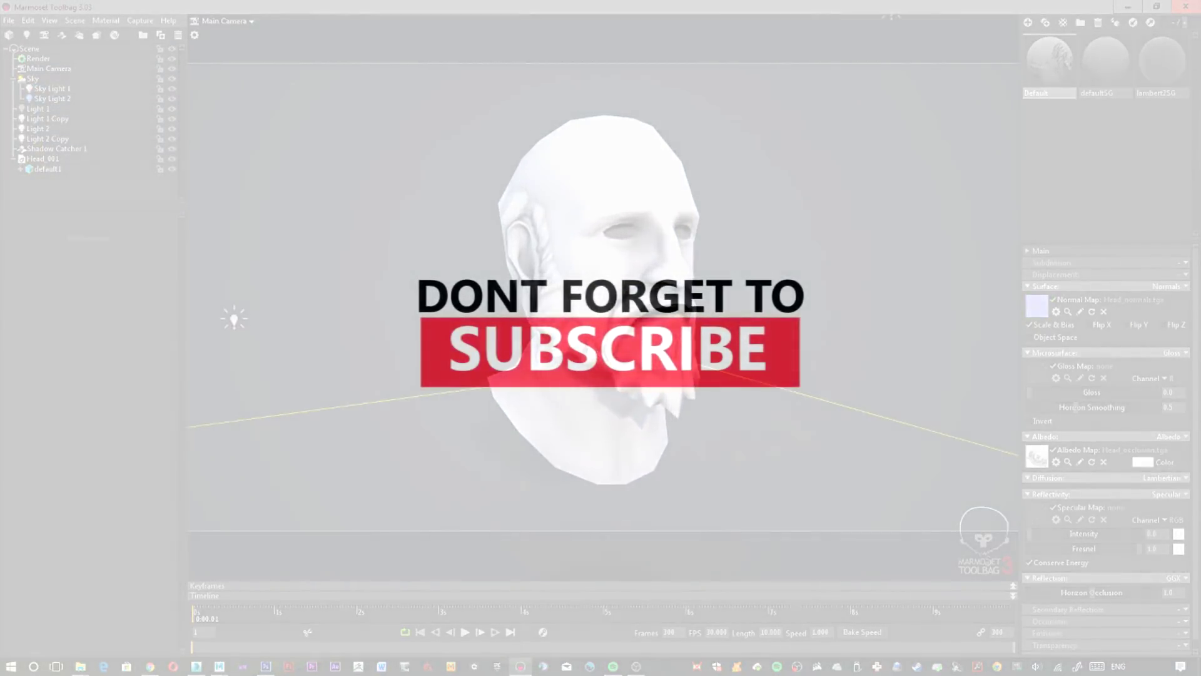